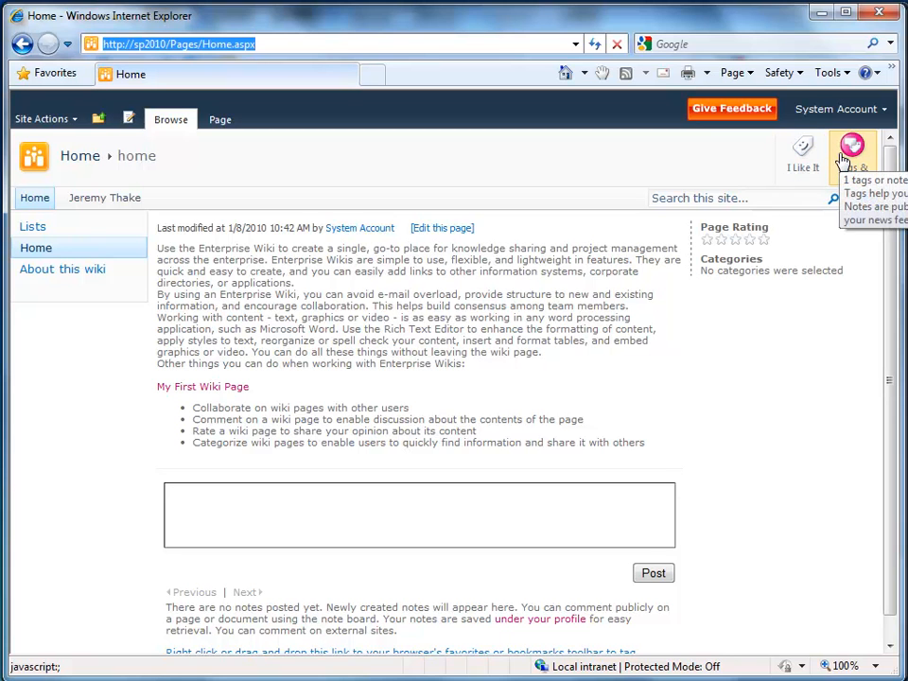
Tag the Home page with "socialmedia", save the tag, and close the tags and notes dialog
click(840, 159)
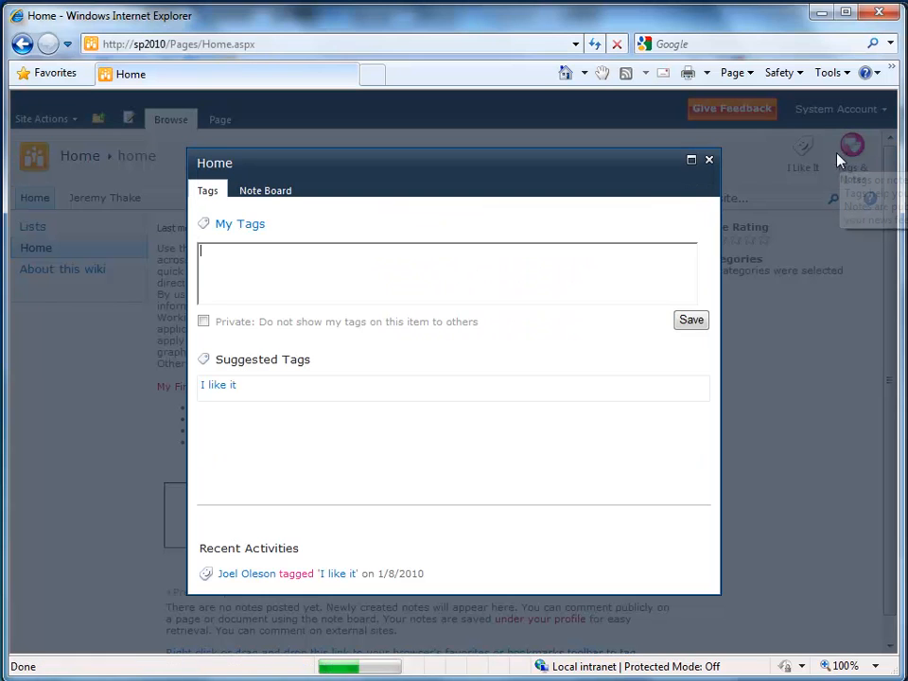
click(425, 277)
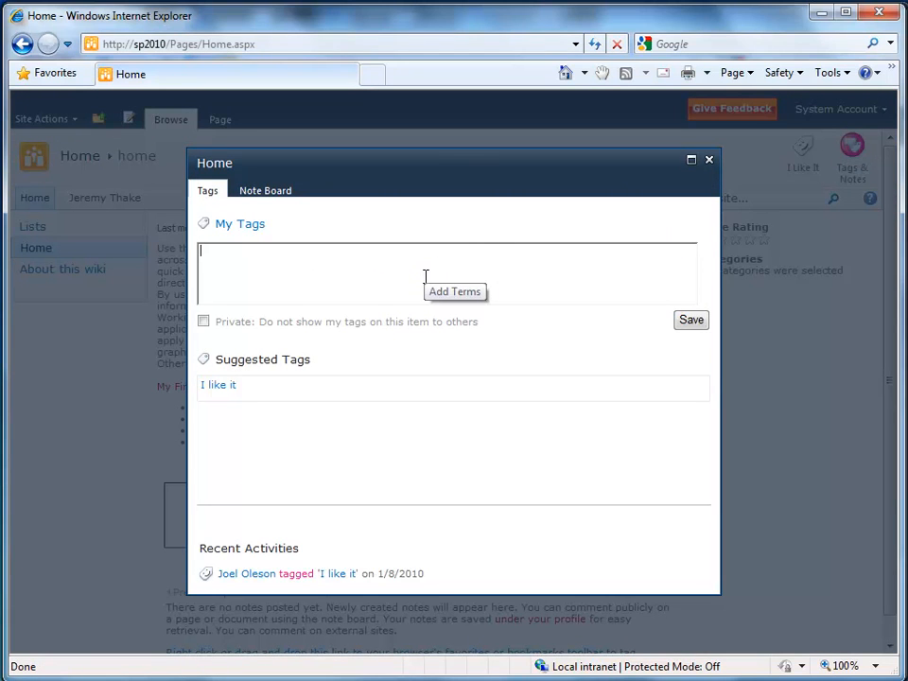
text(socialmedia)
click(691, 320)
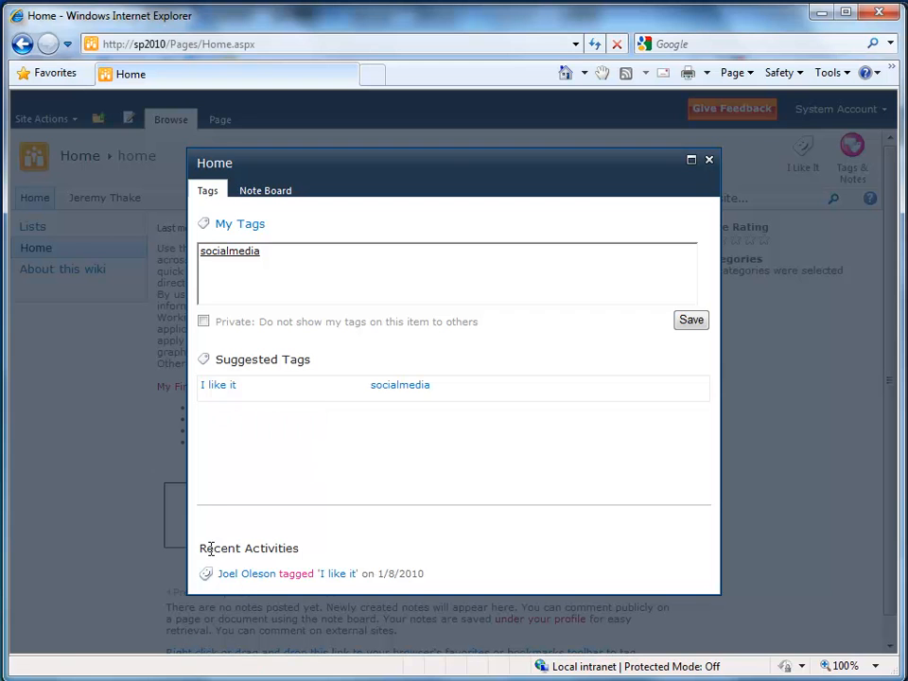
drag(221, 548, 302, 556)
click(295, 560)
click(708, 162)
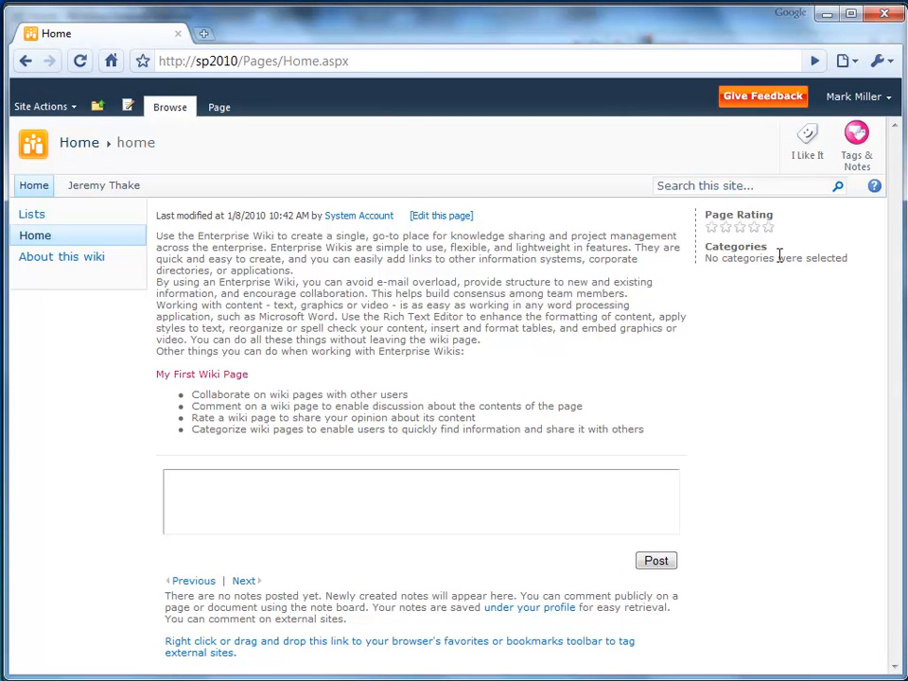
Switch to the Chrome window and open the tag profile of the Home page's suggested socialmedia tag
click(860, 161)
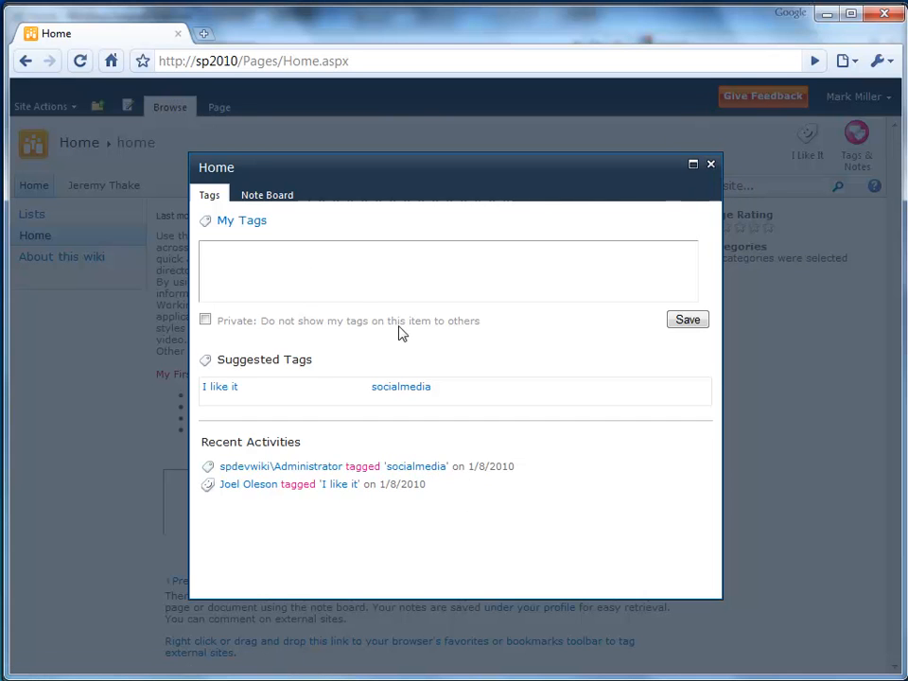
click(386, 388)
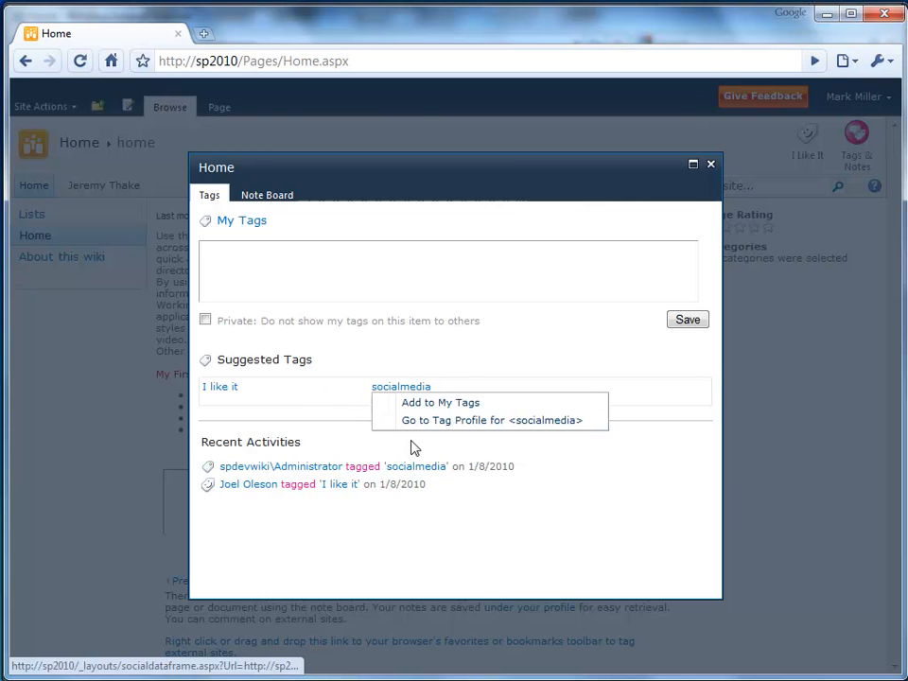
click(479, 429)
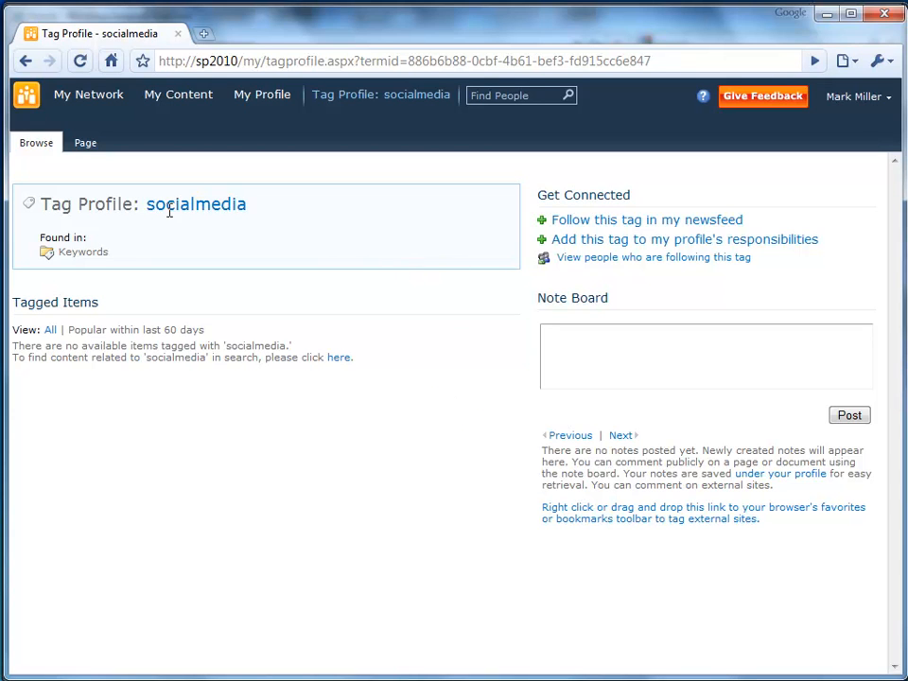
Examine the socialmedia tag profile's title and tagged items, and return to the Home page
drag(147, 207, 379, 504)
click(577, 171)
drag(66, 347, 315, 369)
click(308, 435)
click(26, 62)
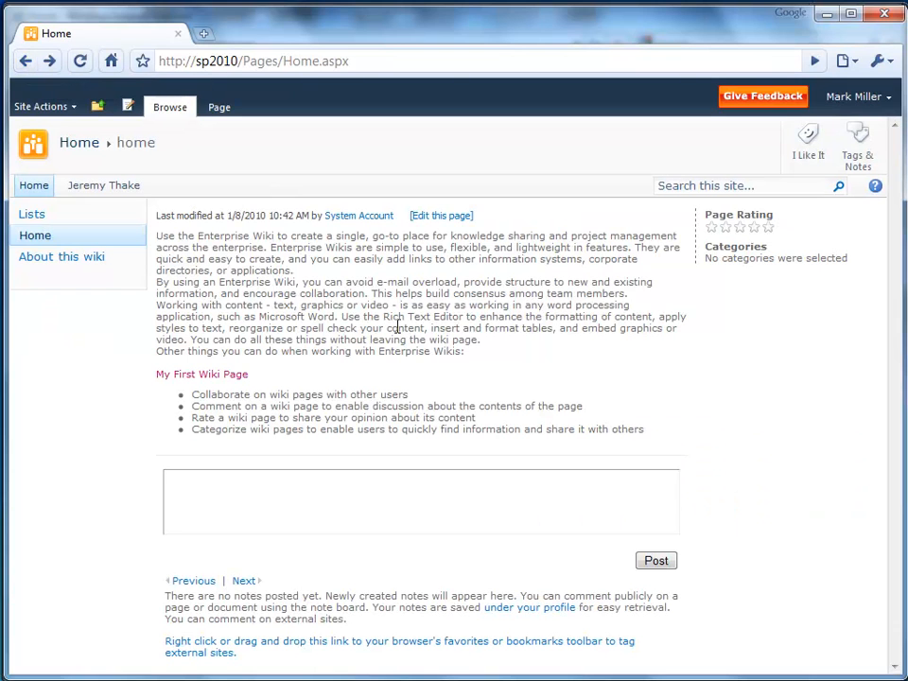
Post the note "Great content and looking forward to this page maturing as the community develops it." on the Home page's note board
click(861, 144)
click(276, 198)
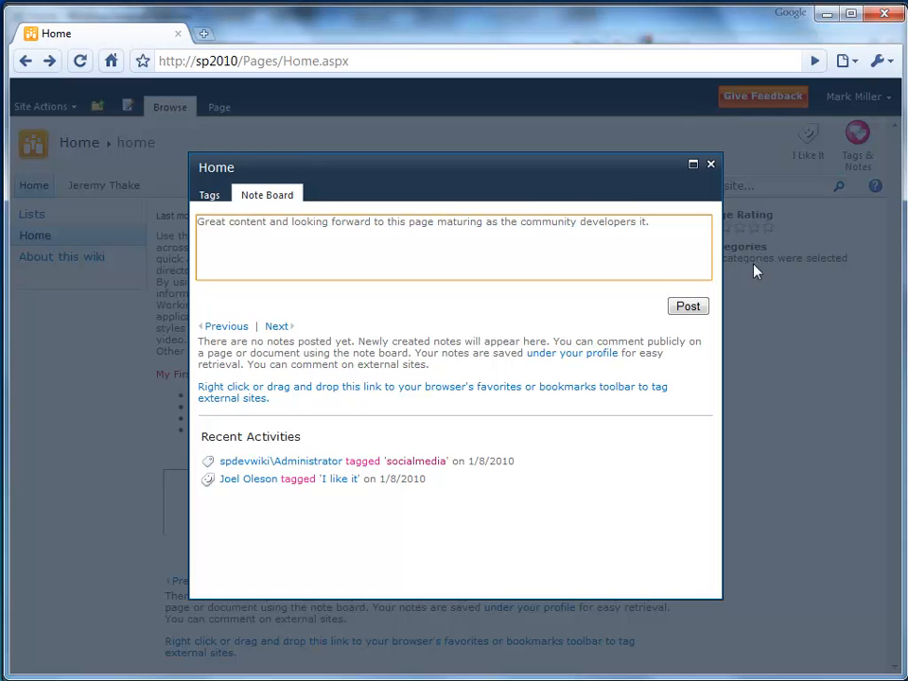
click(631, 223)
key(BackSpace)
key(BackSpace)
click(685, 305)
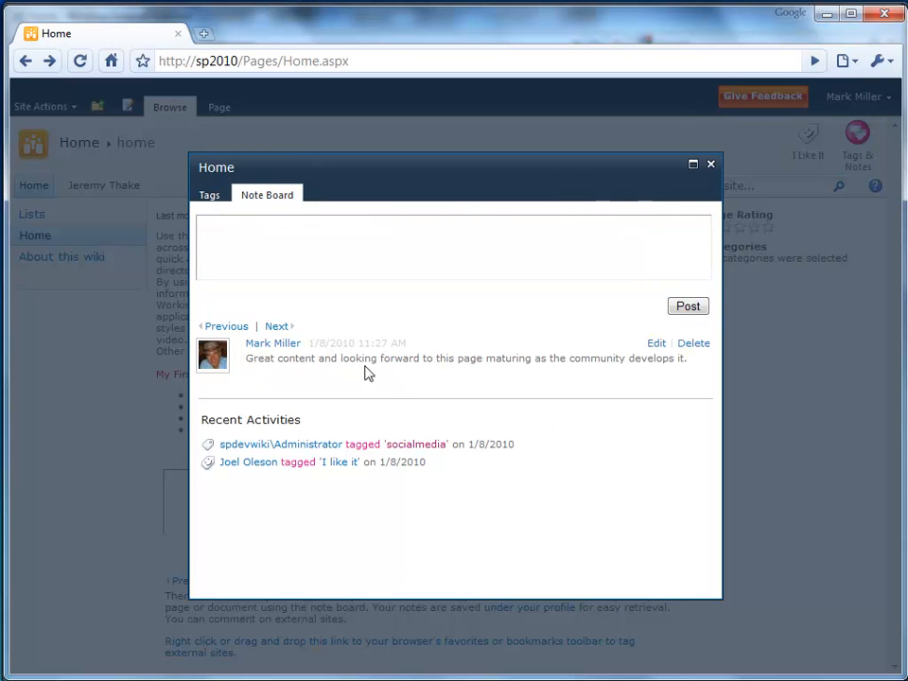
drag(246, 359, 707, 381)
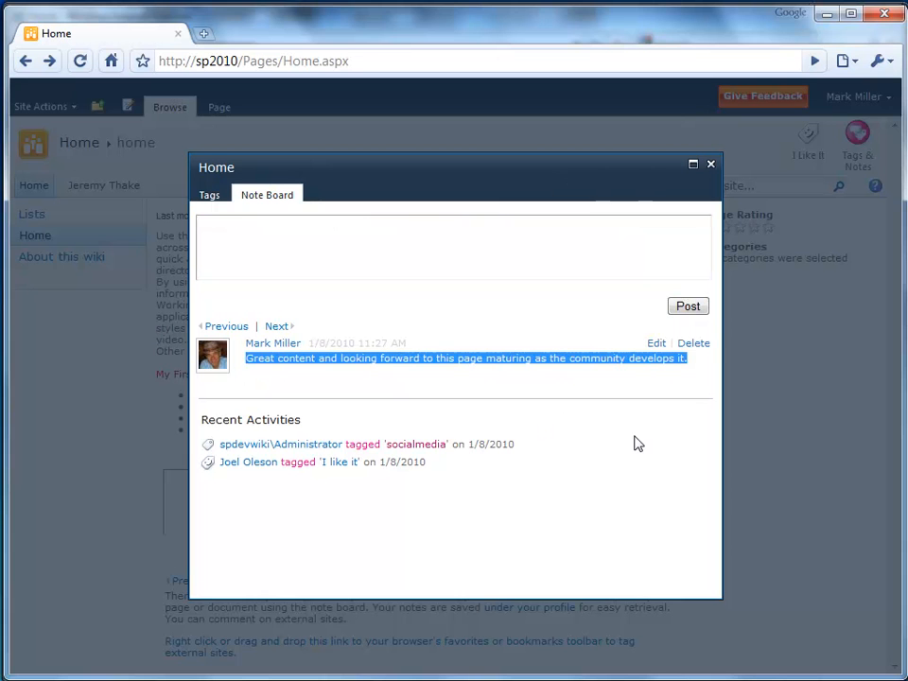
click(710, 165)
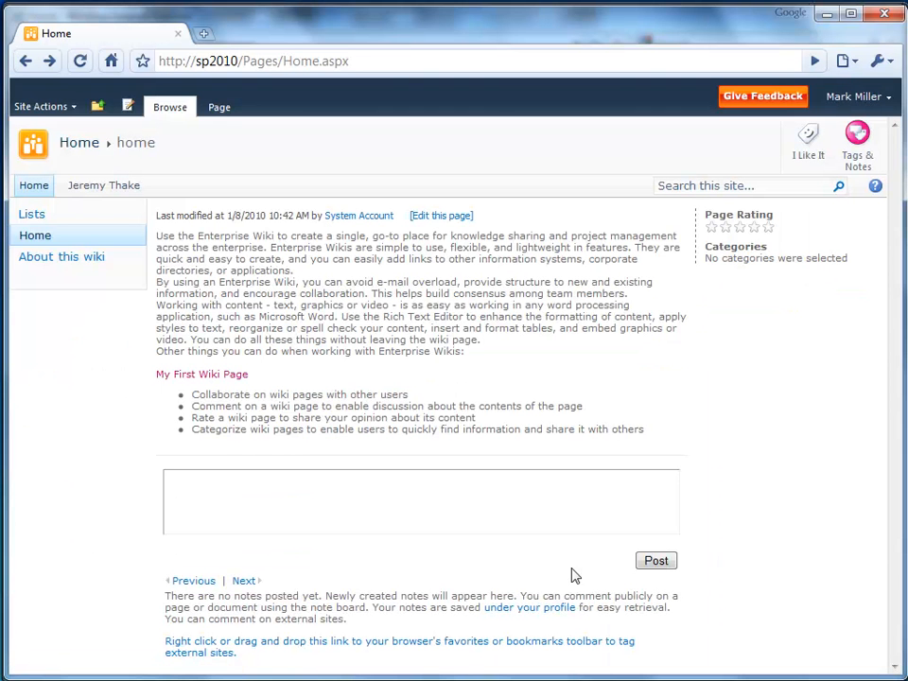
Switch to Internet Explorer and check the Home page's note board for the posted note and recent activities
click(59, 102)
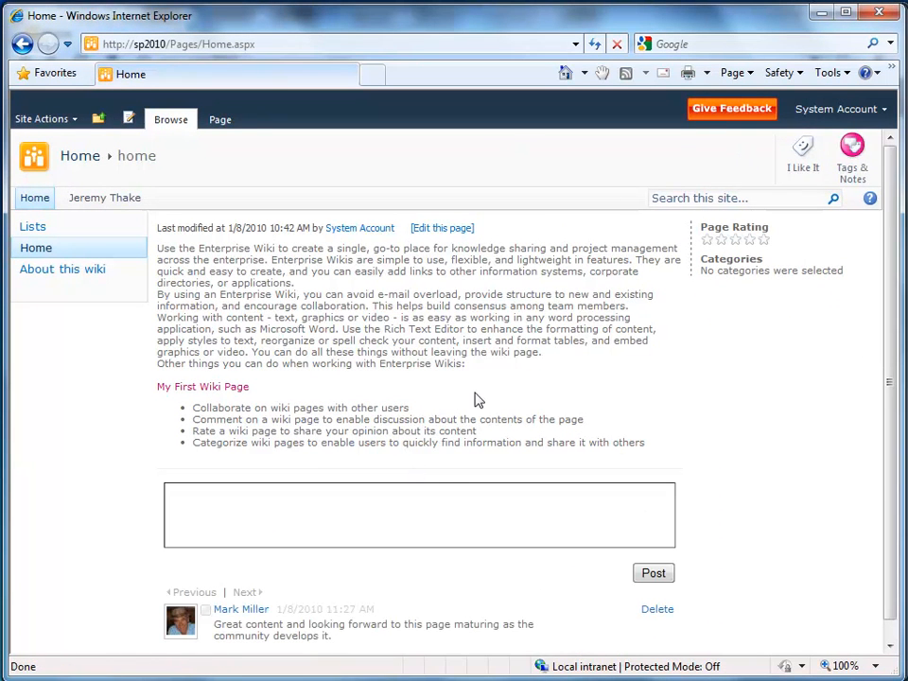
click(853, 175)
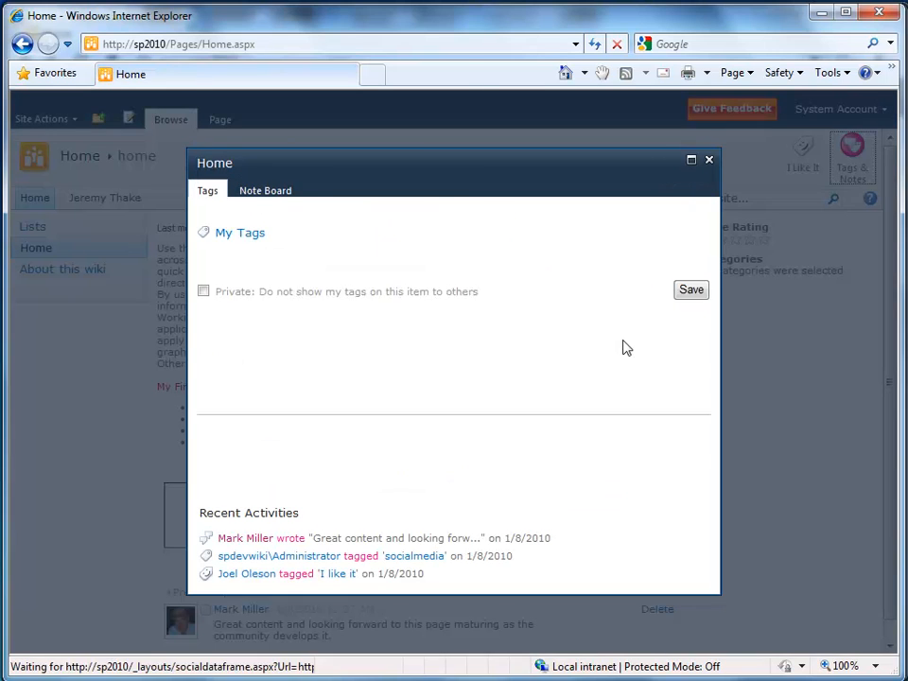
click(273, 193)
drag(306, 360, 247, 344)
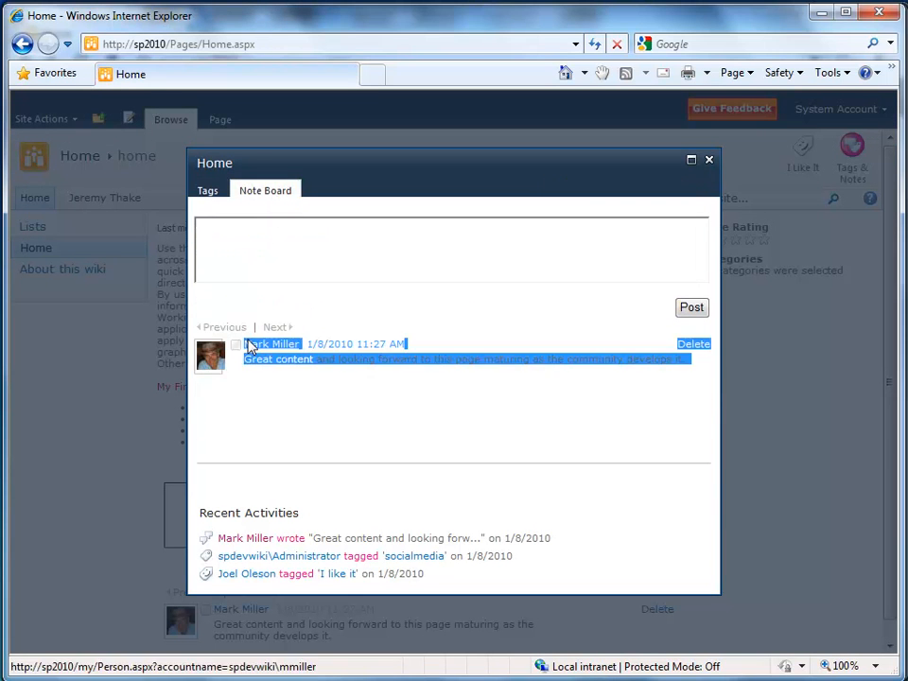
click(261, 513)
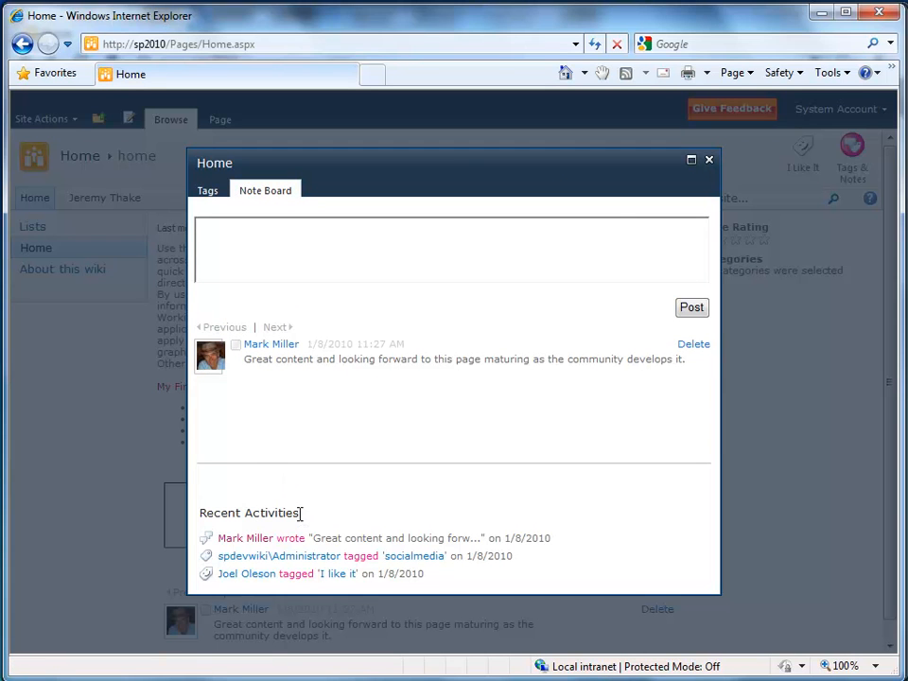
click(709, 160)
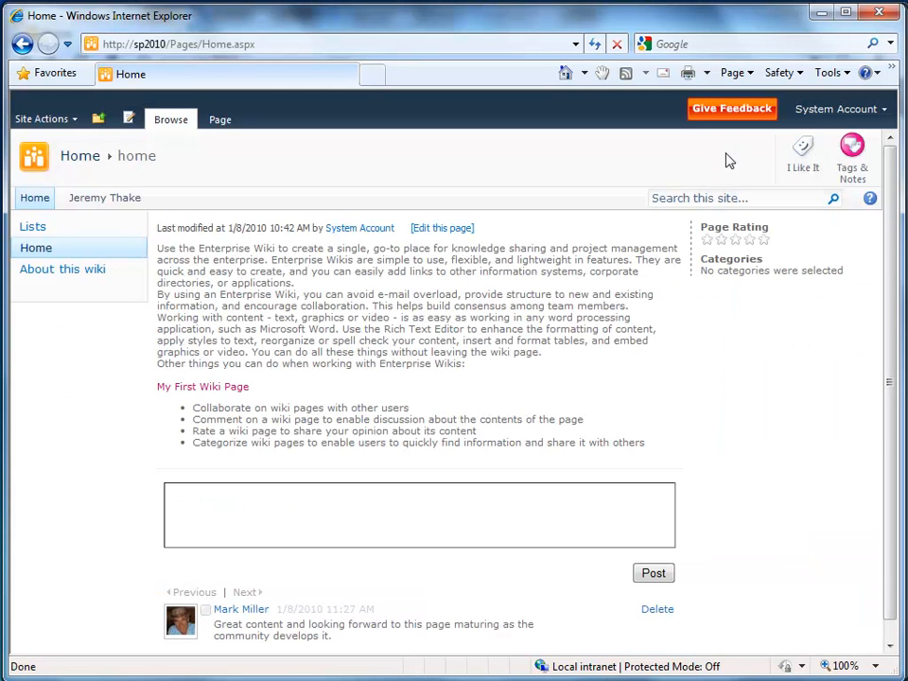
Reopen and close the Home page's note board, and examine the notes shown beneath the page content
click(861, 152)
click(263, 193)
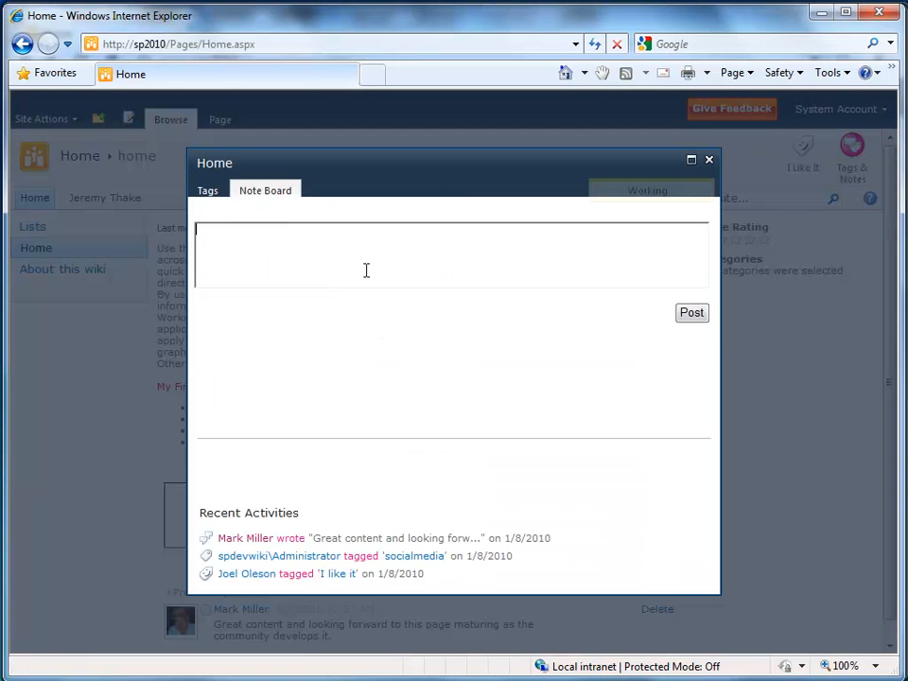
click(709, 160)
scroll(582, 502, down, 1)
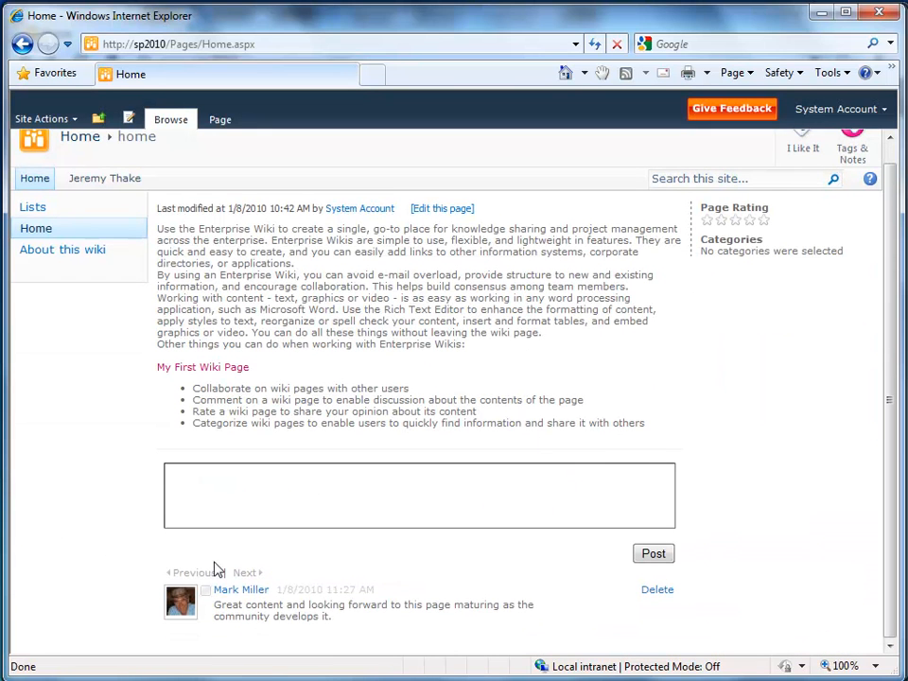
drag(194, 557, 582, 652)
click(396, 640)
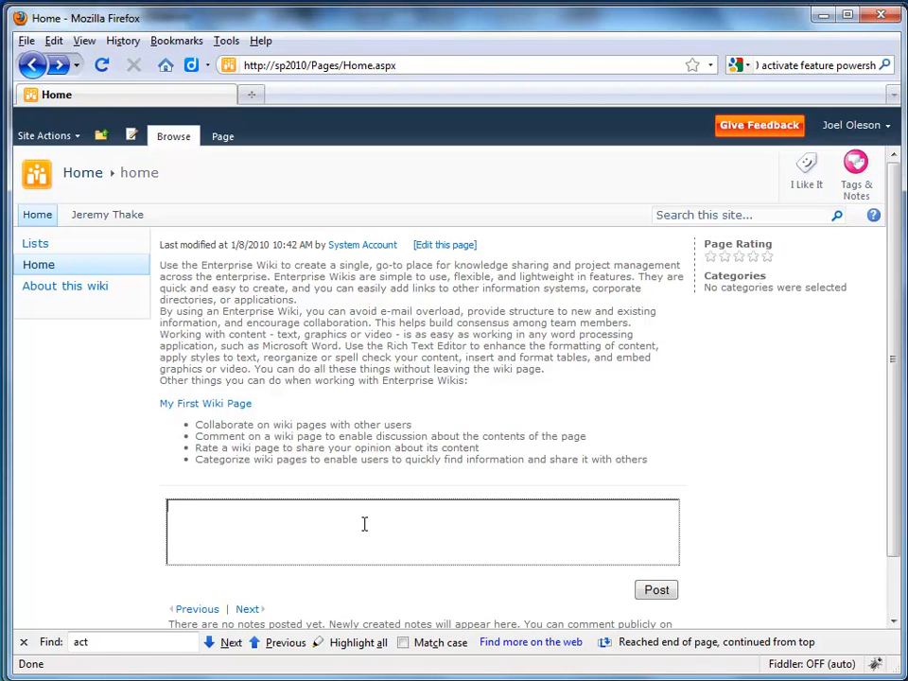
Switch to Firefox, refresh the Home page, and post a note agreeing with the first commenter that "the future of this page is exciting!"
key(F5)
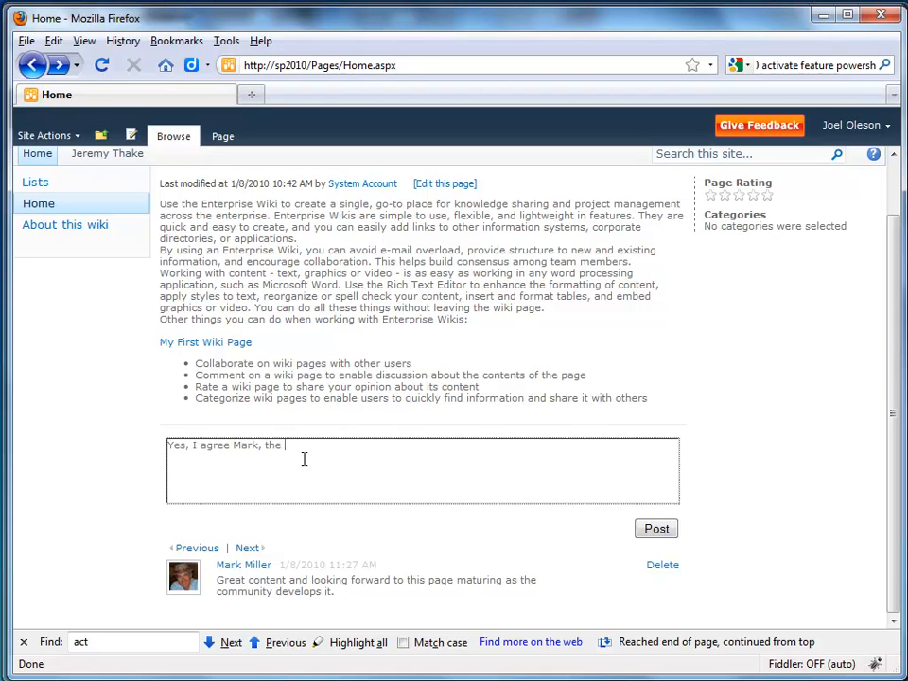
text(page is exciting!)
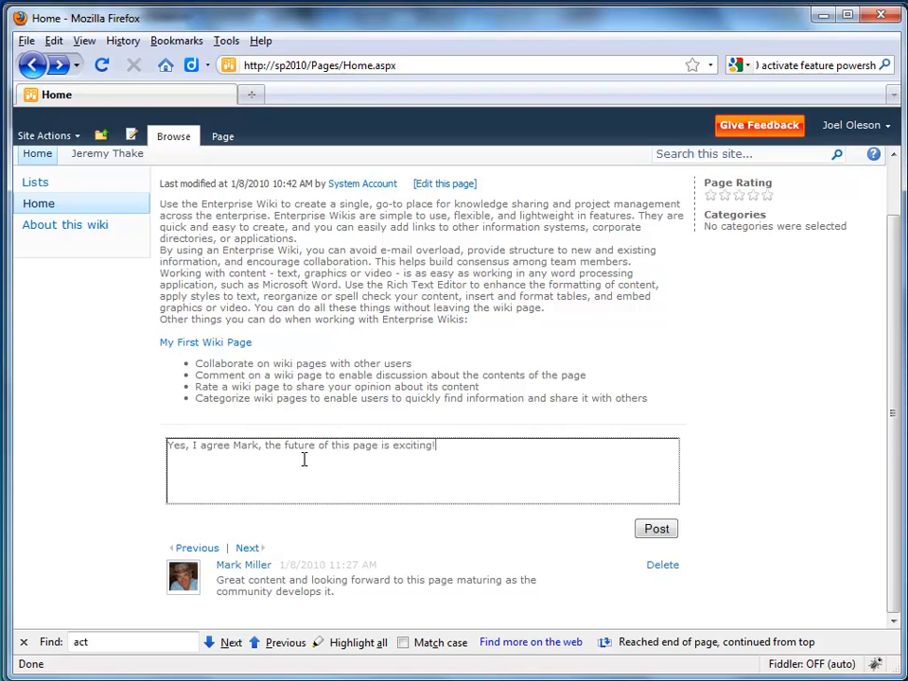
click(646, 529)
scroll(326, 586, down, 1)
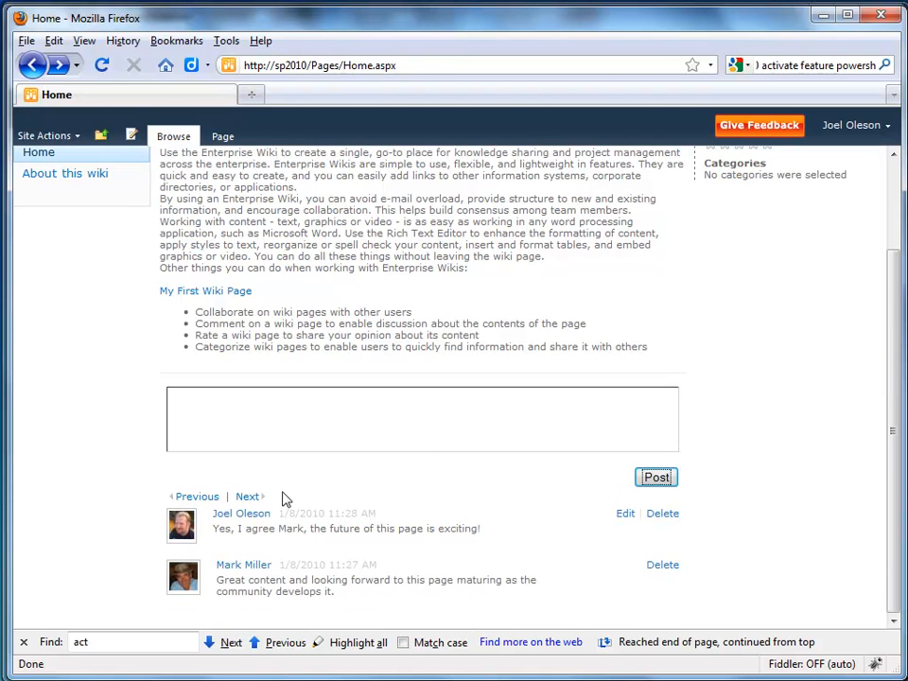
scroll(293, 477, up, 2)
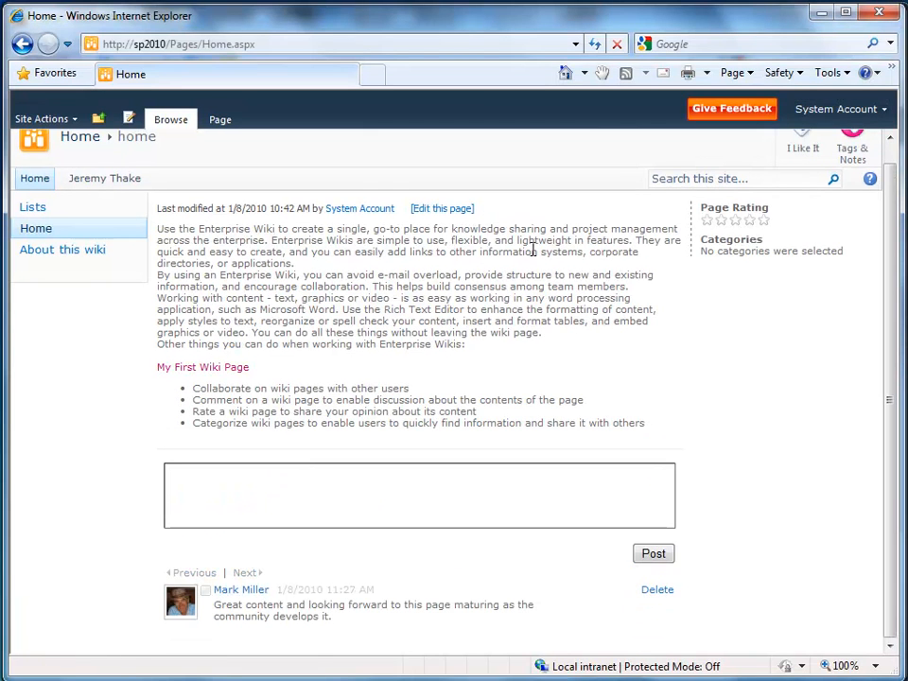
Switch back to Internet Explorer, refresh the Home page, and check the notes listed beneath its content
key(F5)
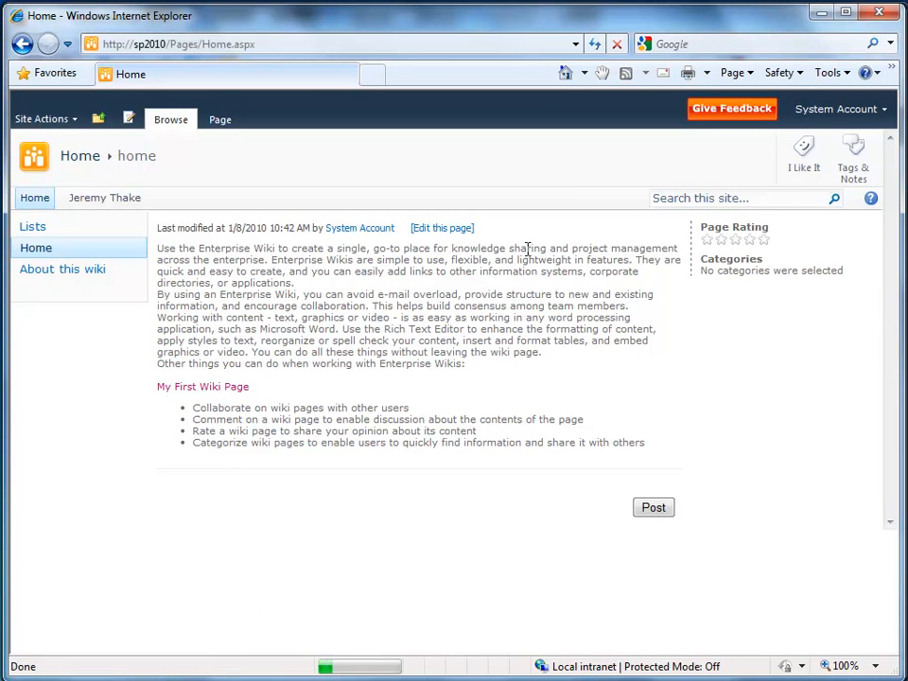
scroll(527, 248, down, 2)
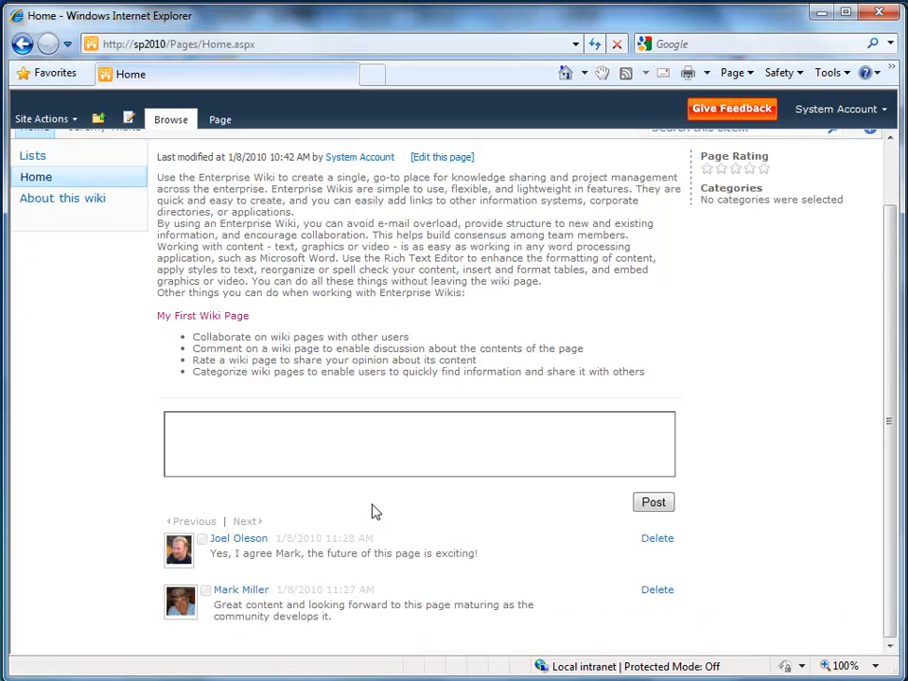
scroll(361, 507, up, 2)
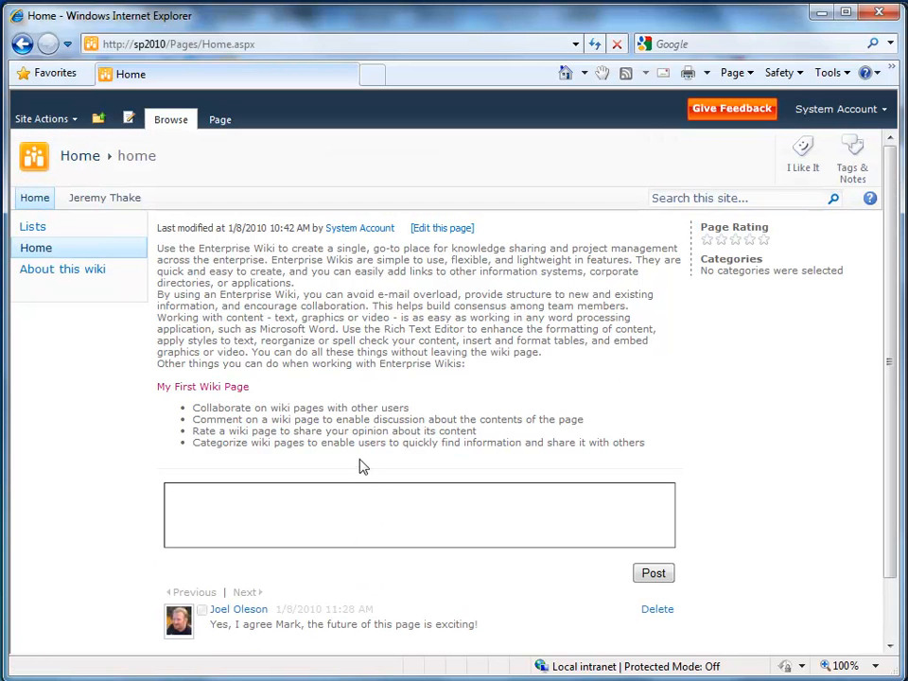
View the notes area of My First Wiki Page and compare it with the notes on the Home page
click(236, 391)
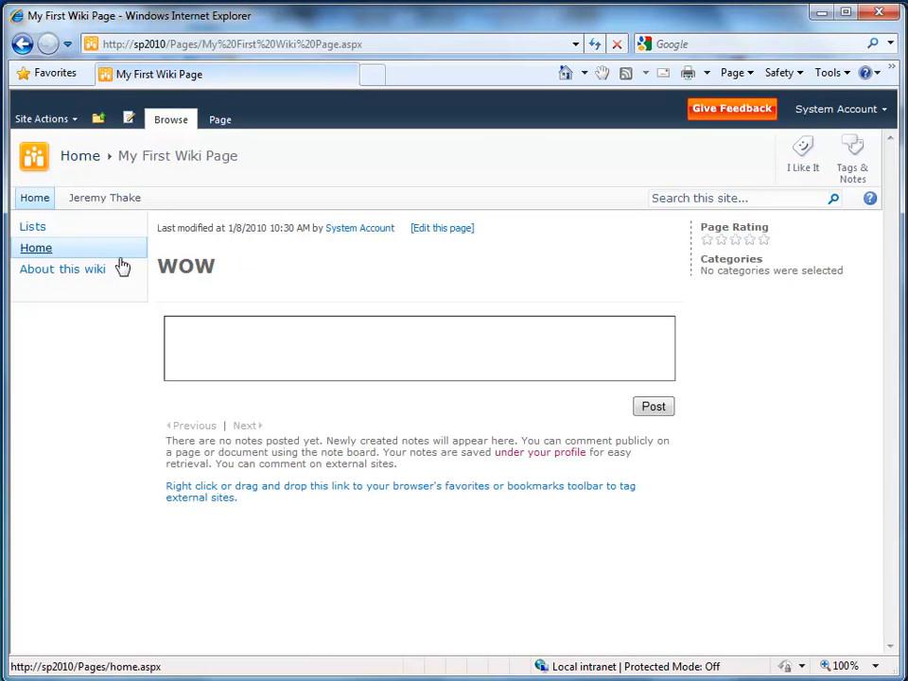
click(35, 199)
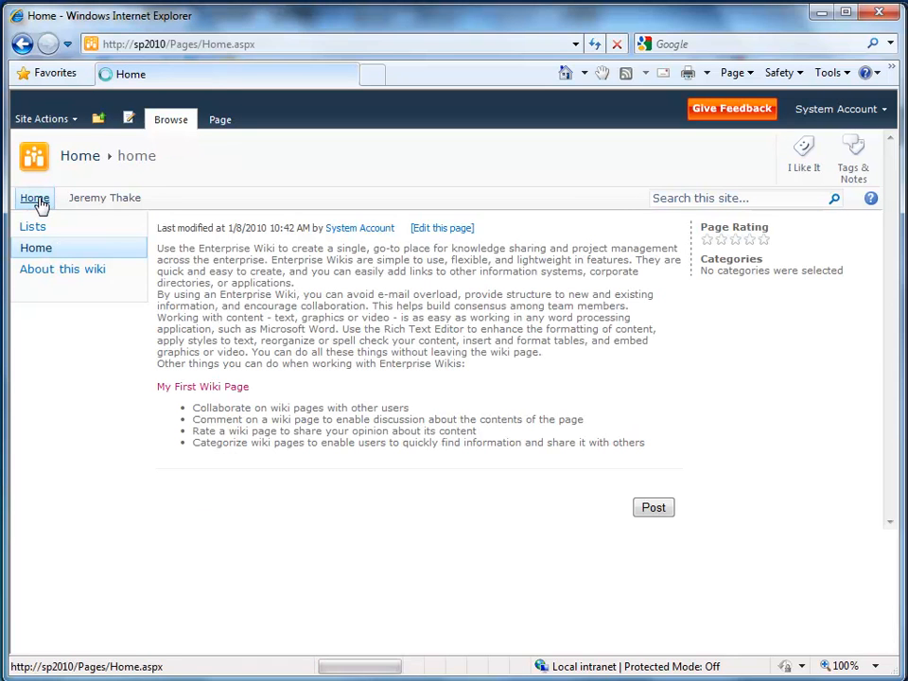
scroll(277, 398, down, 1)
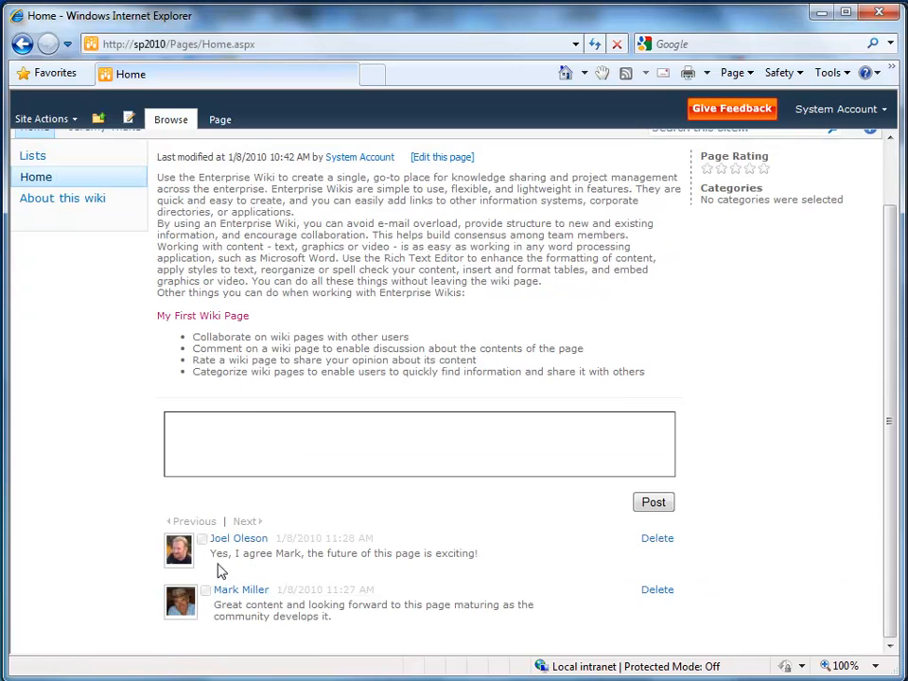
scroll(212, 517, up, 1)
Open My First Wiki Page again and examine its page address and its breadcrumb title
click(205, 386)
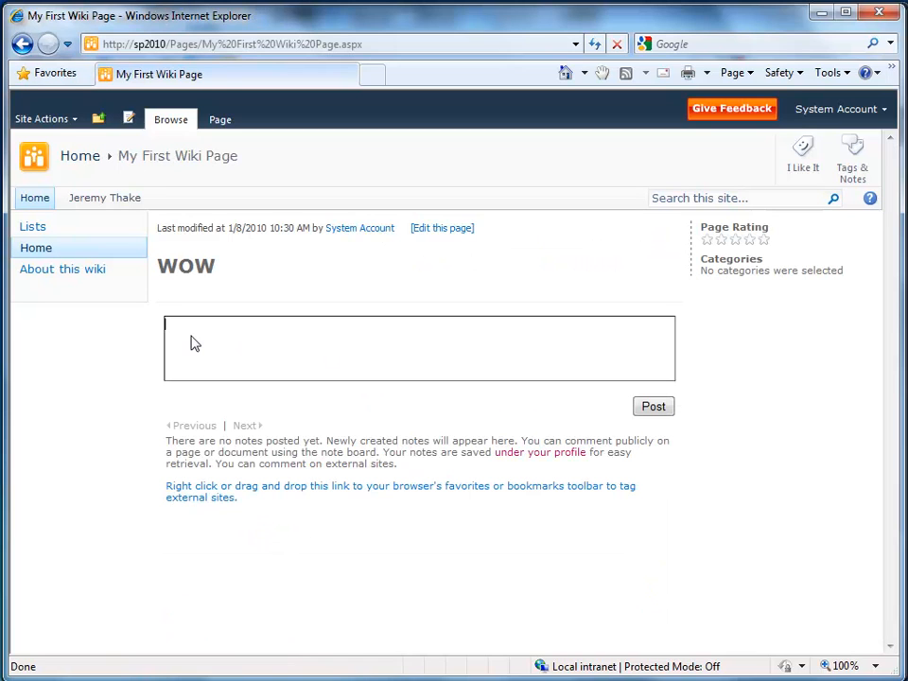
click(204, 44)
drag(197, 44, 402, 44)
click(339, 301)
drag(242, 157, 106, 151)
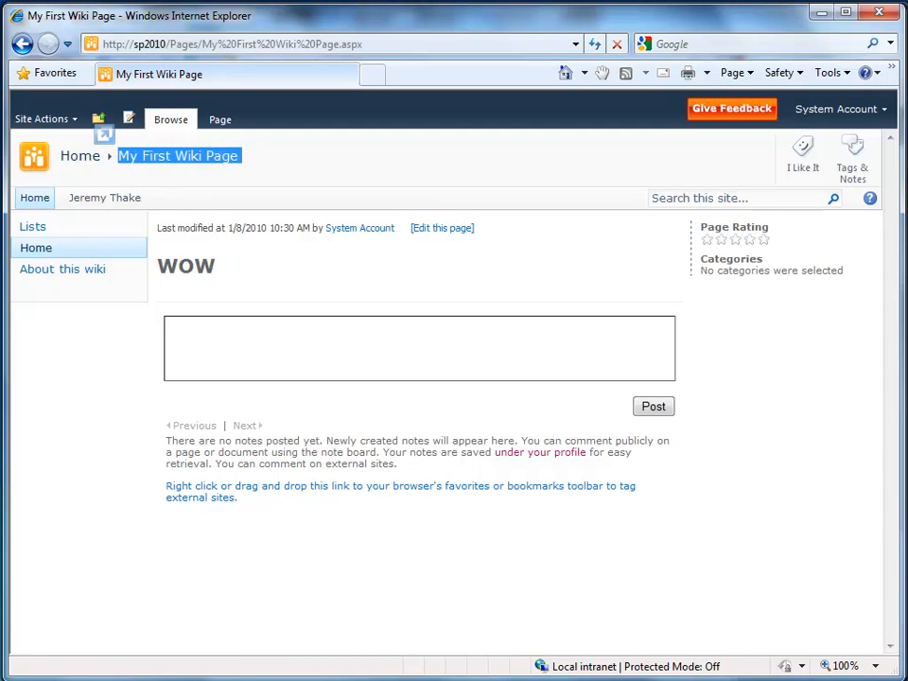
Open the signed-in account's profile and view its tags and notes activities
click(862, 111)
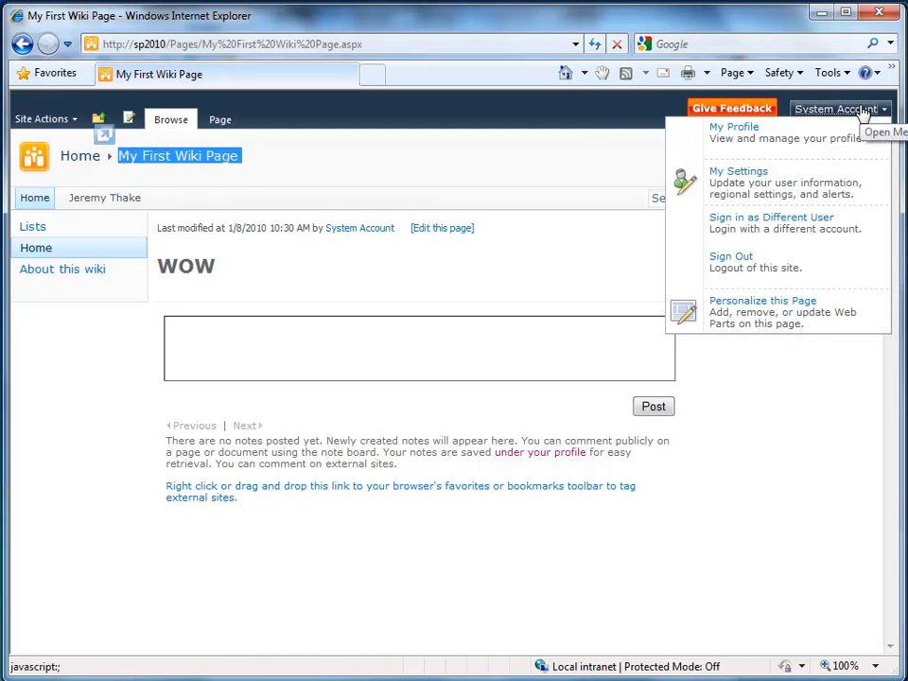
click(744, 139)
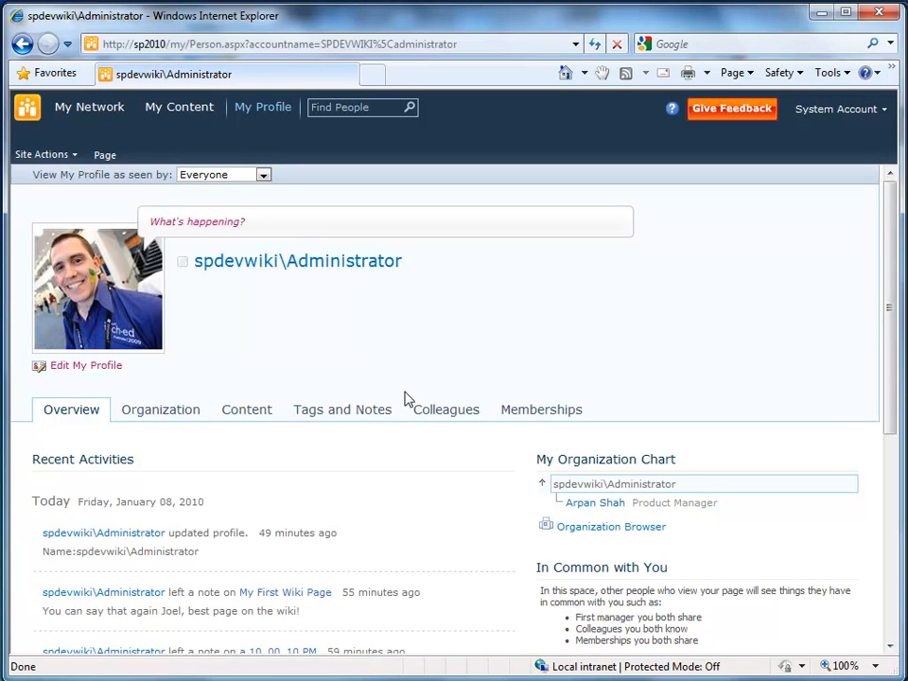
click(325, 415)
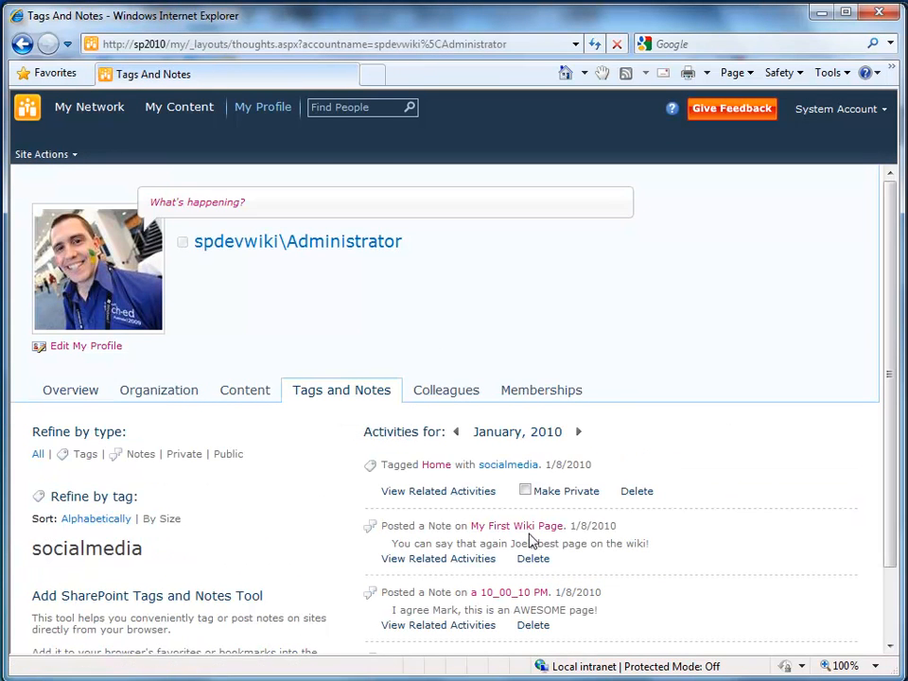
Examine the Home tag and My First Wiki Page note entries in the January 2010 activities, and refresh the Home page in Chrome
scroll(529, 541, down, 2)
drag(381, 377, 547, 378)
click(442, 362)
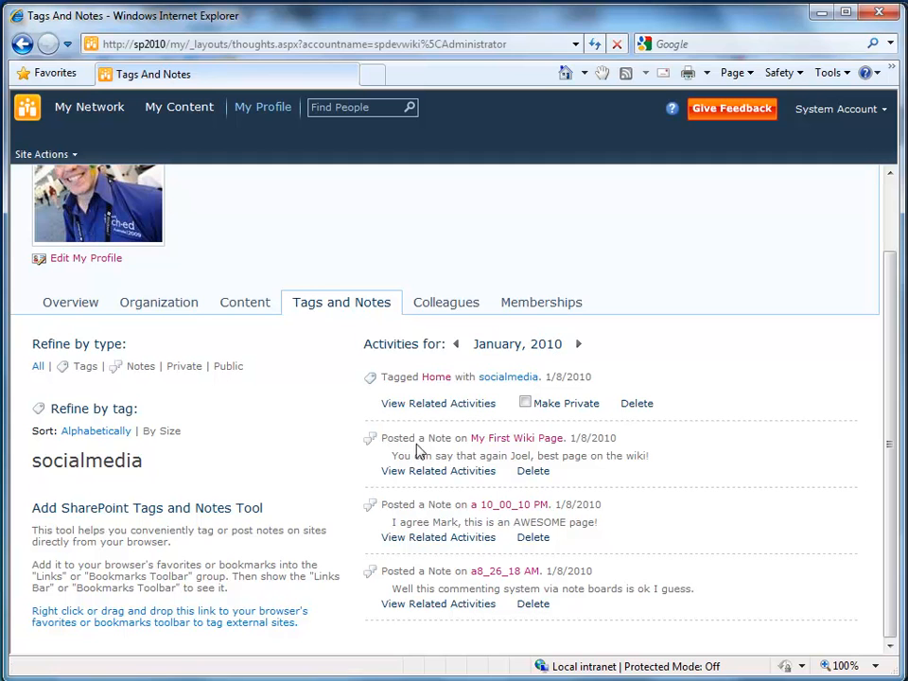
drag(406, 440, 447, 441)
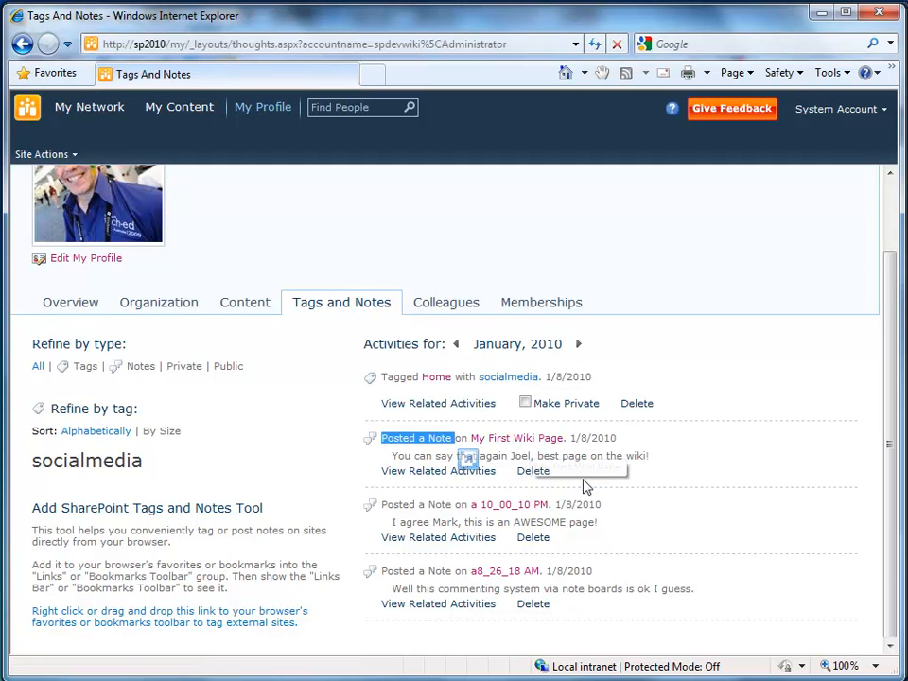
drag(659, 461, 401, 461)
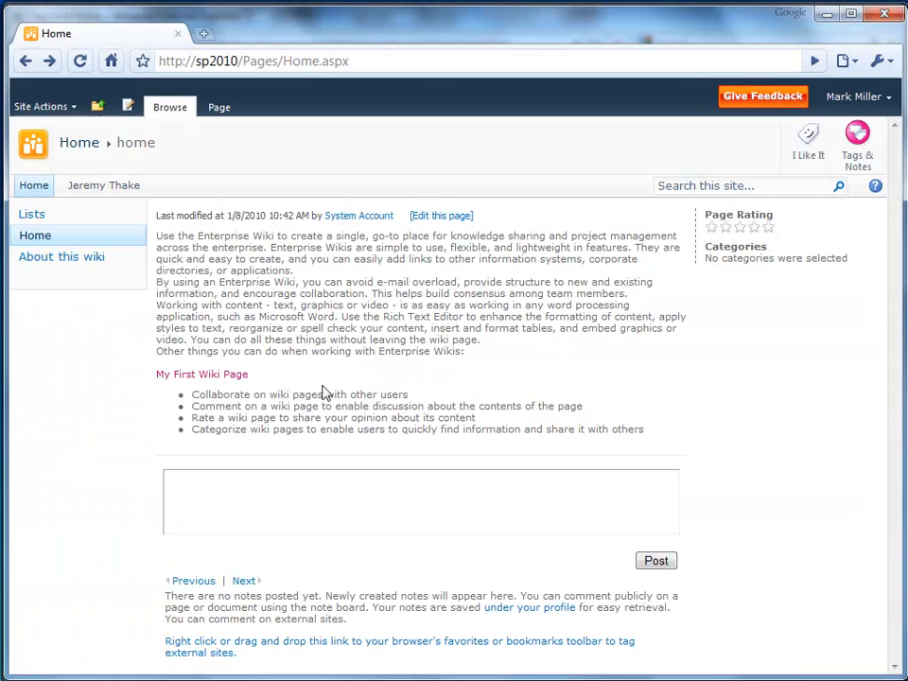
key(F5)
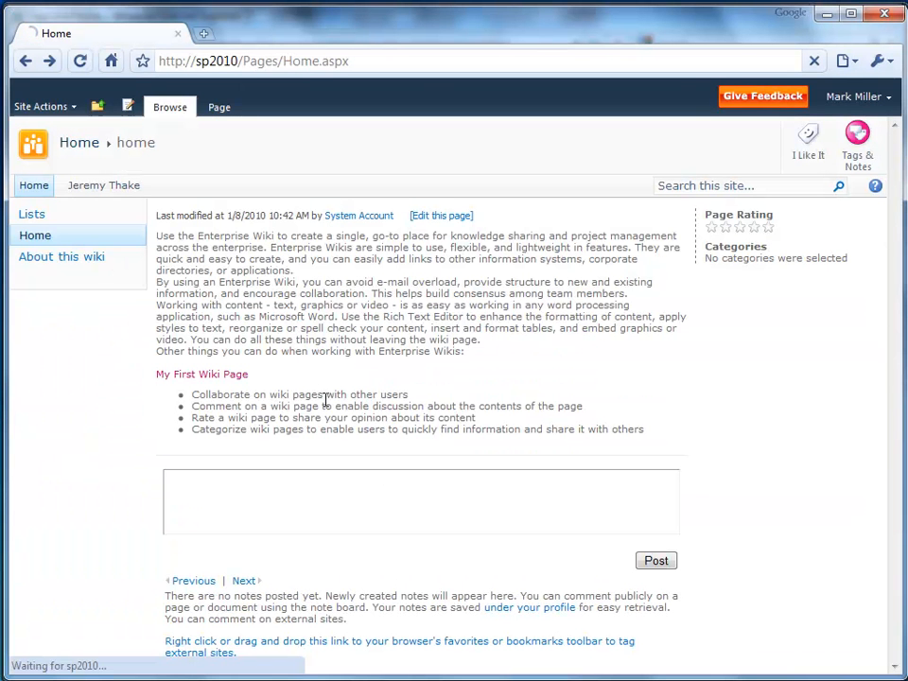
scroll(328, 413, down, 1)
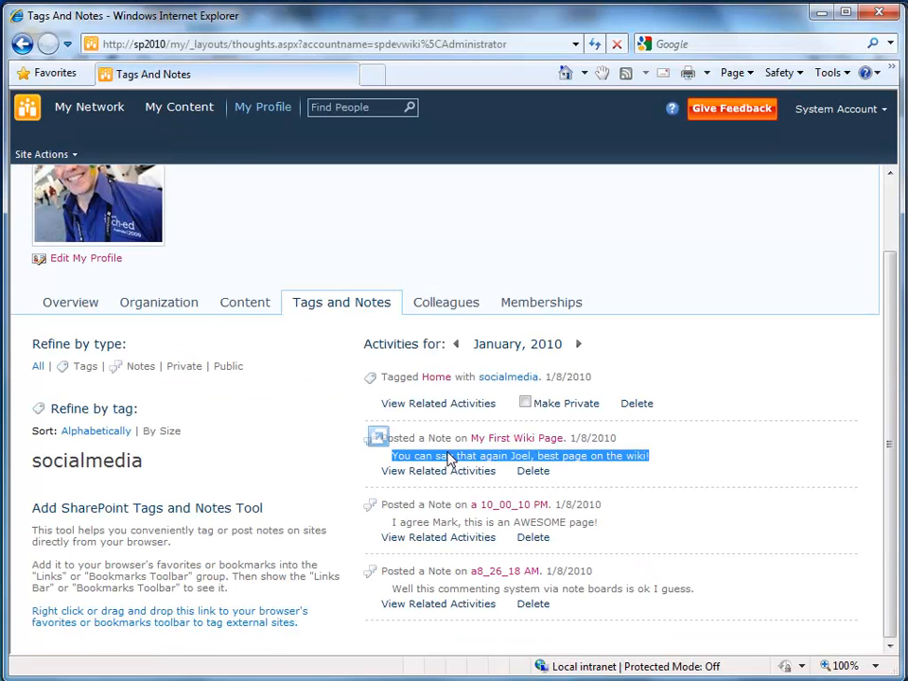
Open My First Wiki Page from its posted-note activity in Internet Explorer and view the notes beneath its content
click(520, 484)
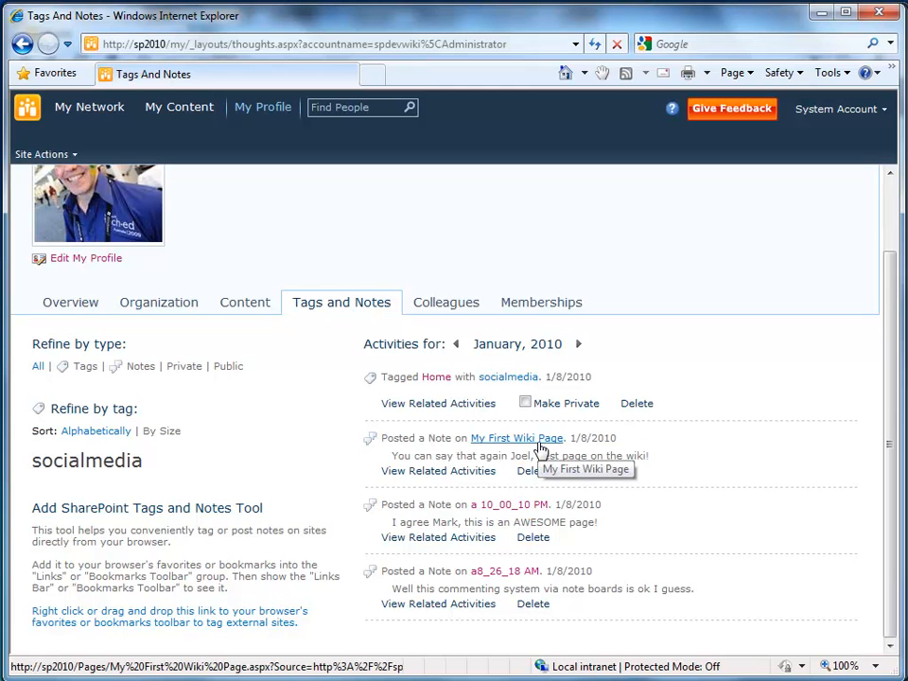
click(539, 442)
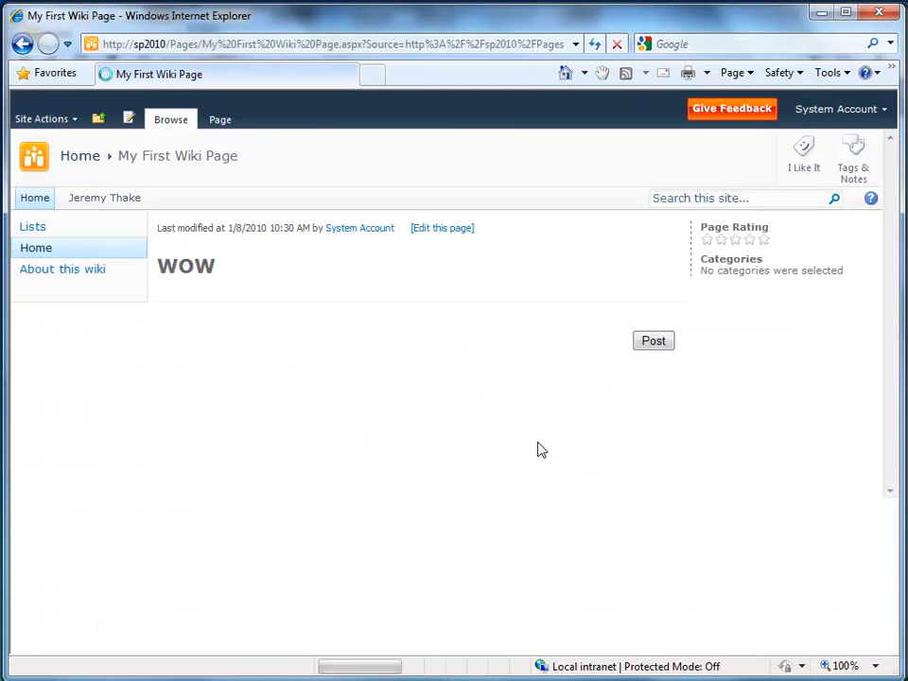
scroll(539, 447, down, 1)
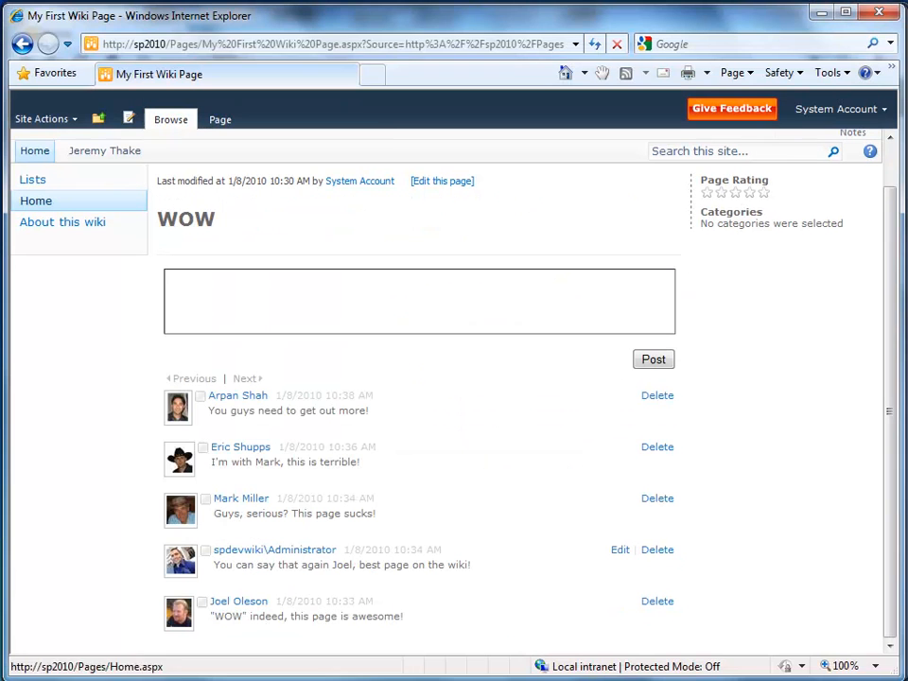
Remove the Source parameter from My First Wiki Page's address, load the shortened address, and refresh the page
click(334, 44)
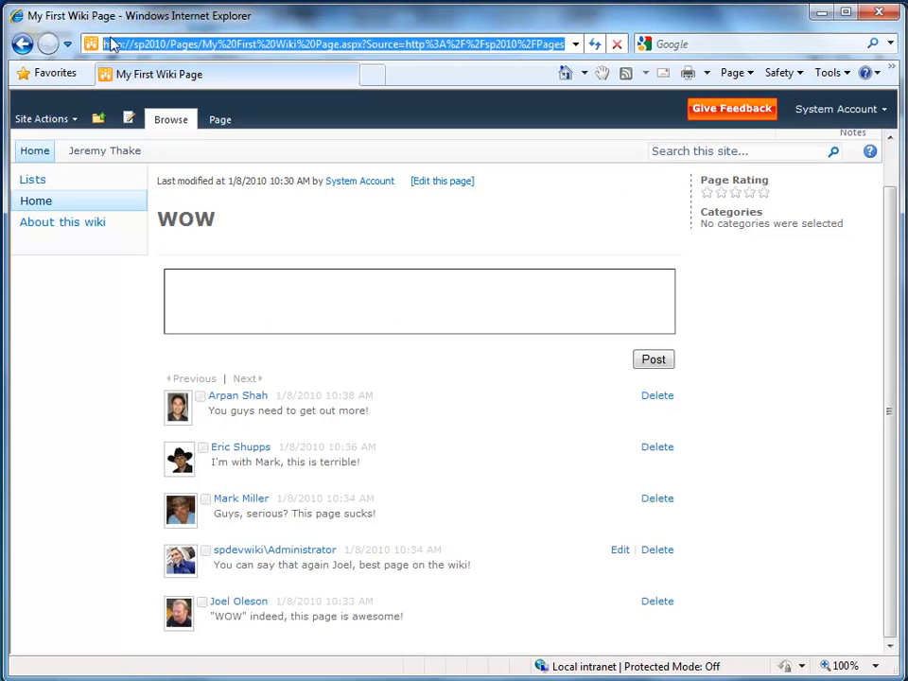
click(341, 43)
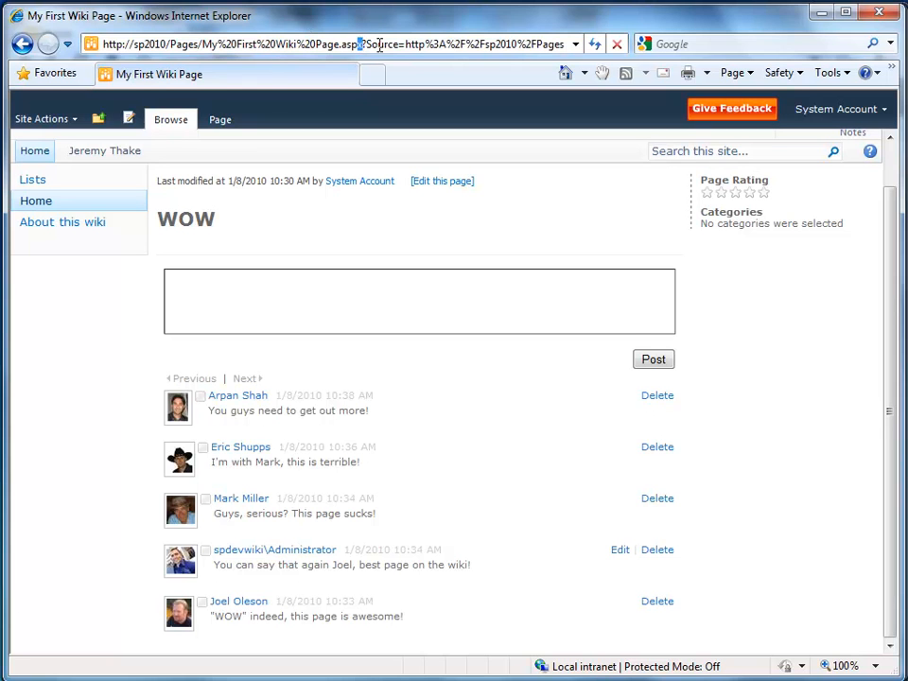
drag(362, 44, 669, 54)
key(Delete)
key(Return)
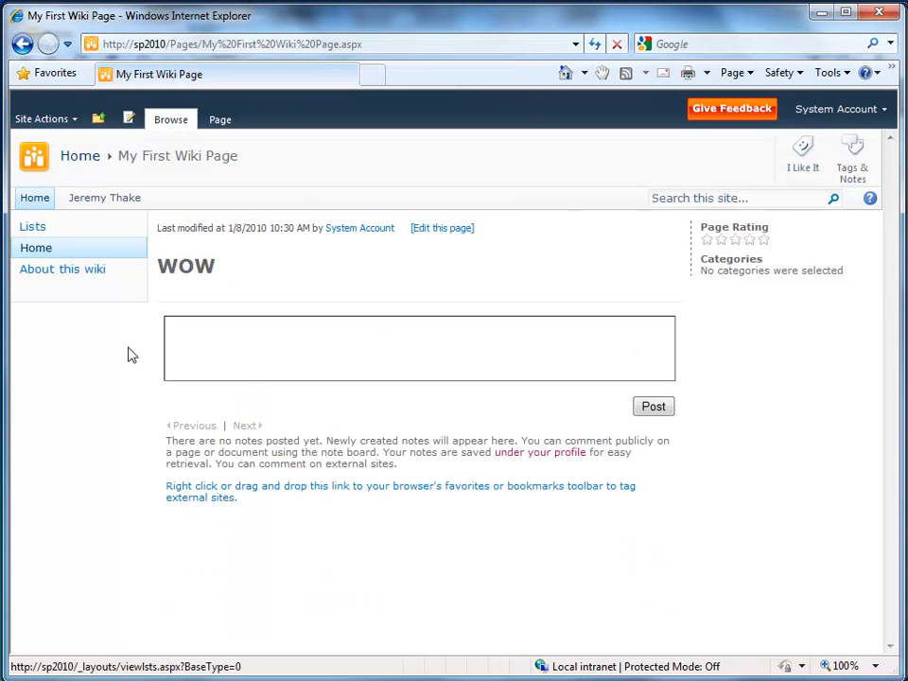
key(F5)
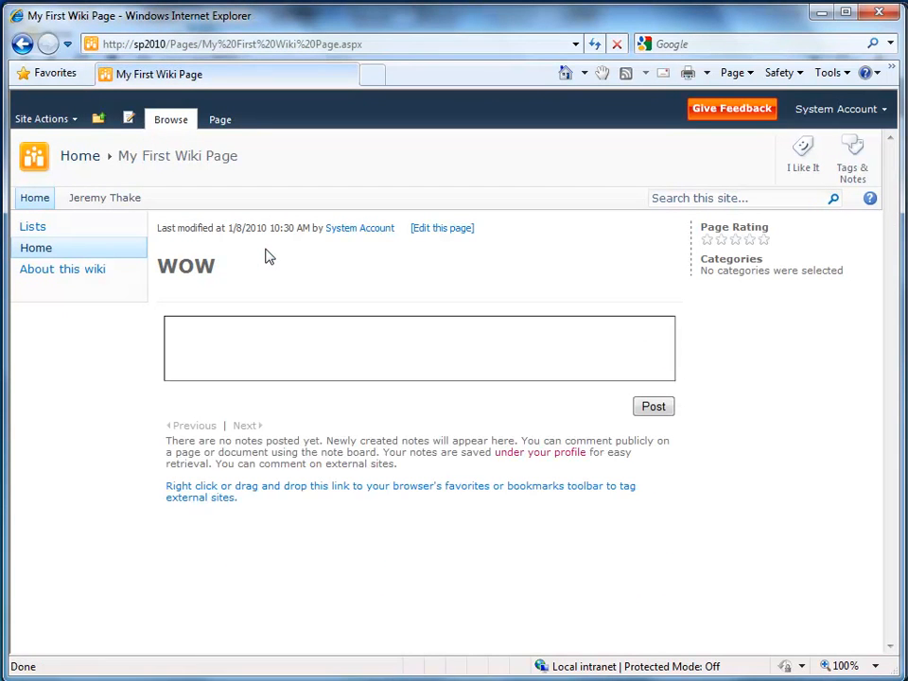
Return to the Home page and view the notes posted beneath its content
click(43, 201)
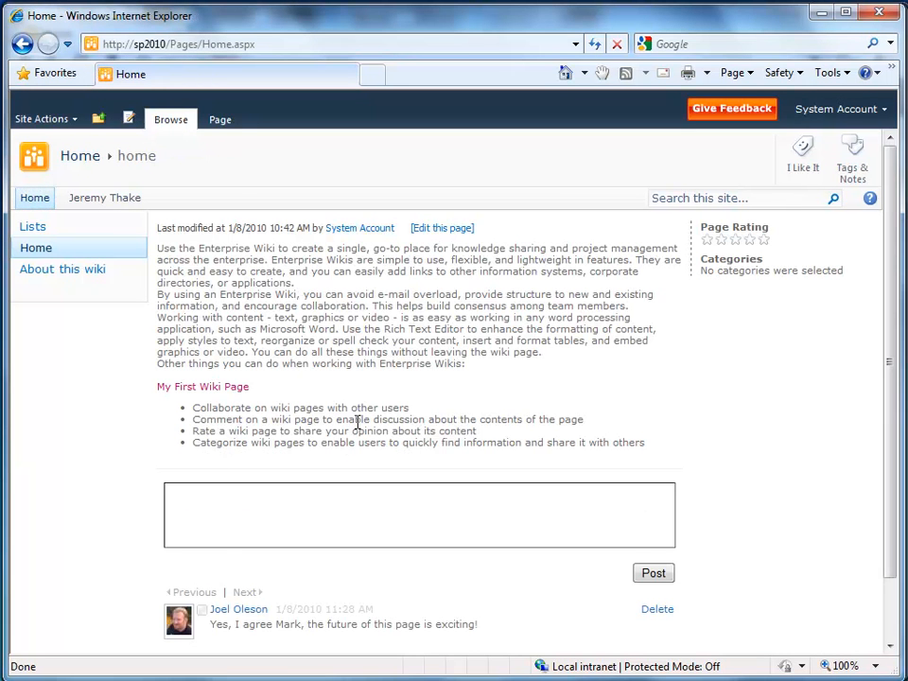
scroll(357, 423, down, 2)
scroll(357, 423, up, 2)
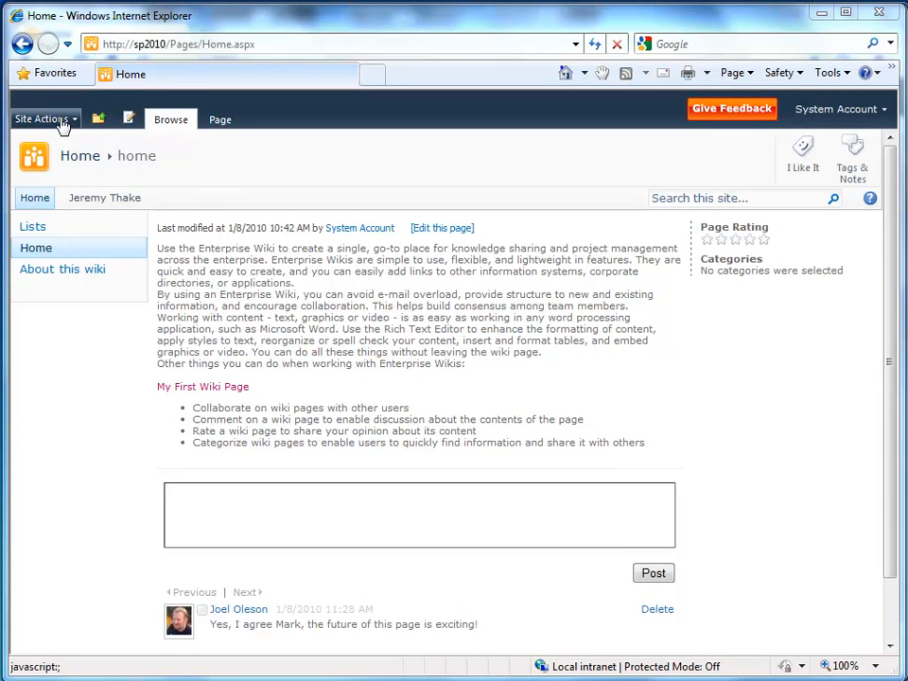
Examine the Home page's address and open the Pages library from the list of all site content
click(168, 48)
drag(166, 46, 200, 46)
click(41, 121)
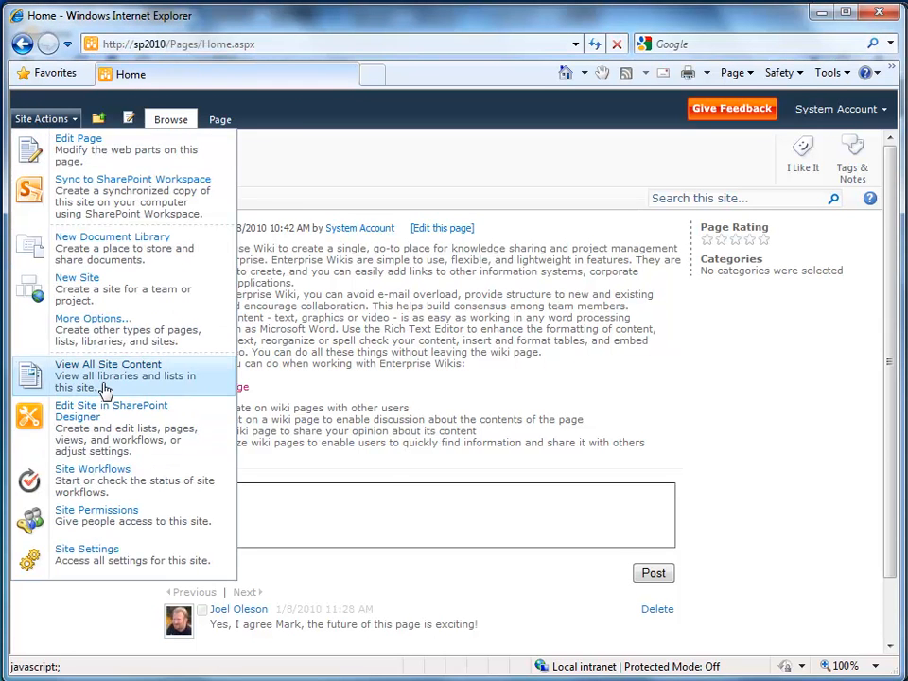
click(32, 392)
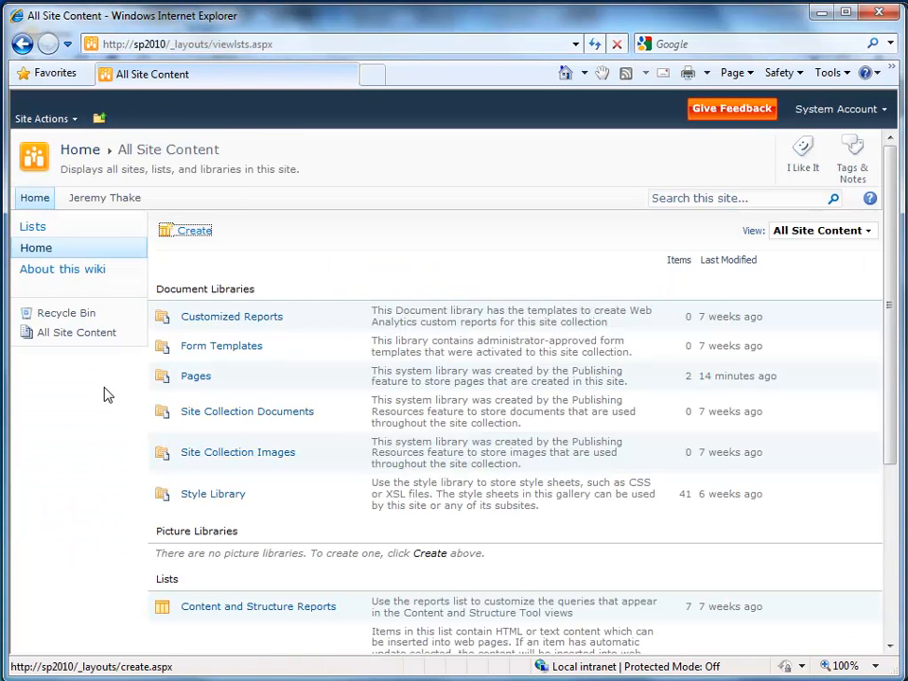
click(202, 374)
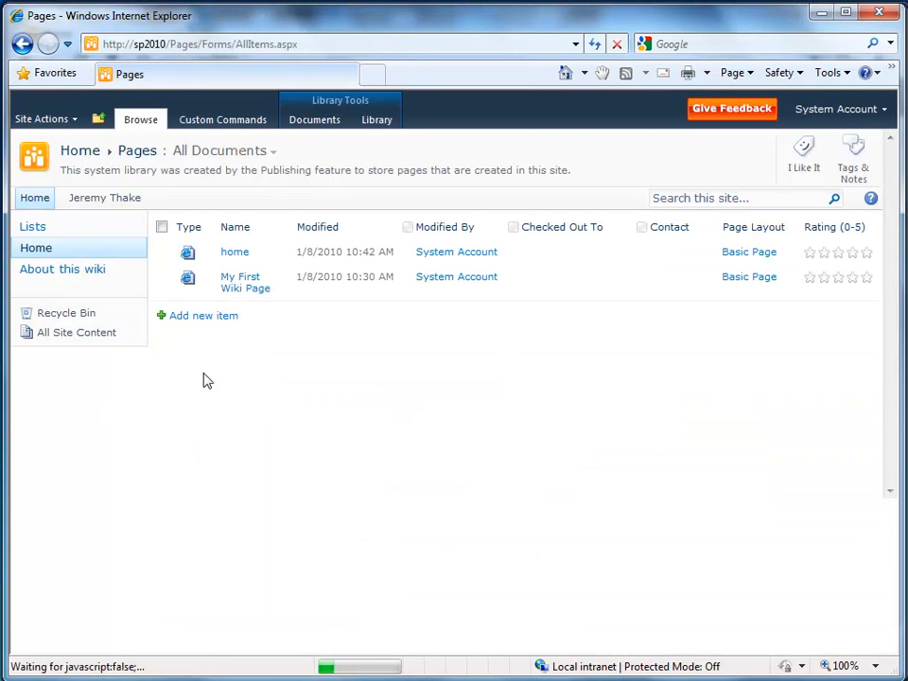
Open the Basic Page layout used by My First Wiki Page and examine the layout file name in its address
click(749, 284)
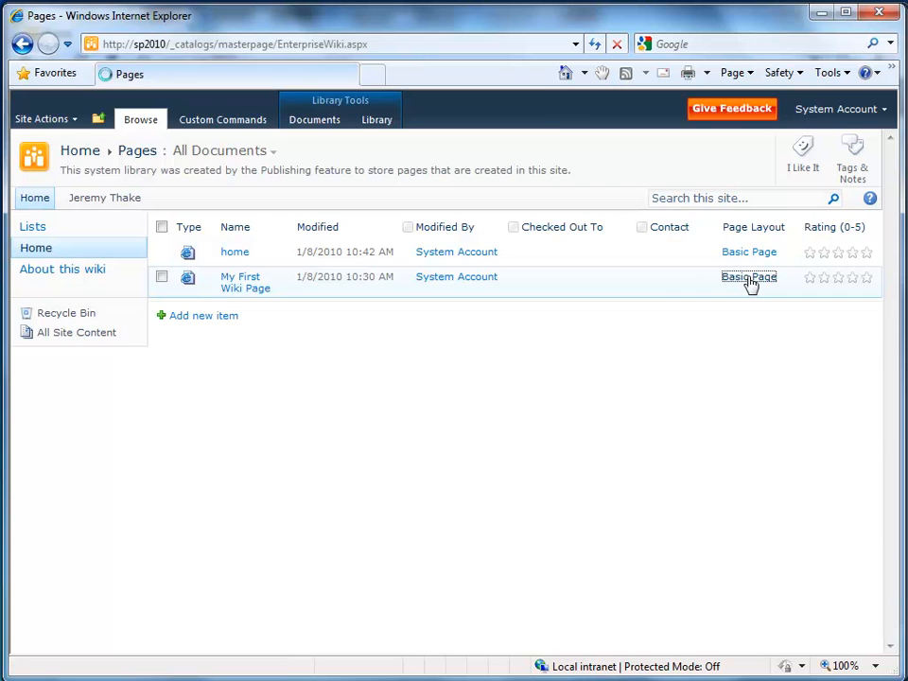
click(355, 47)
click(282, 45)
drag(310, 44, 370, 44)
click(373, 45)
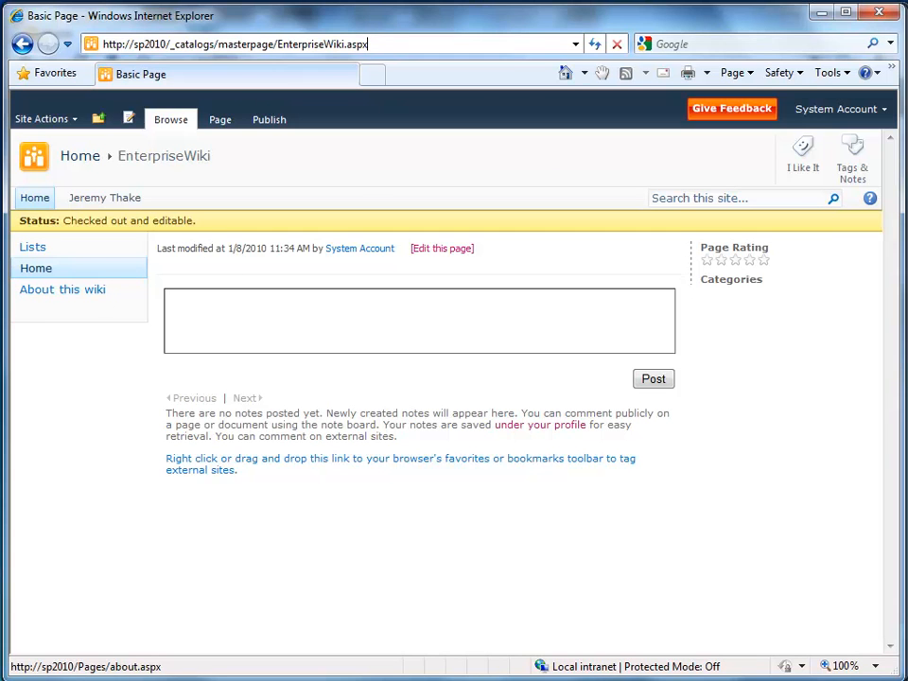
Switch to SharePoint Designer and open the settings page of the EnterpriseWiki.aspx page layout
click(2, 159)
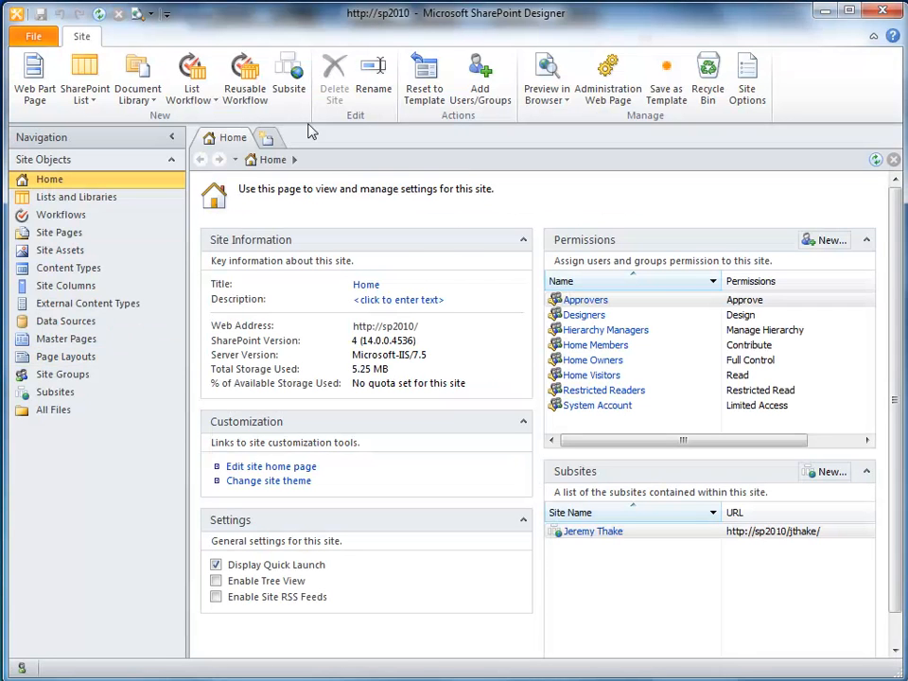
click(74, 357)
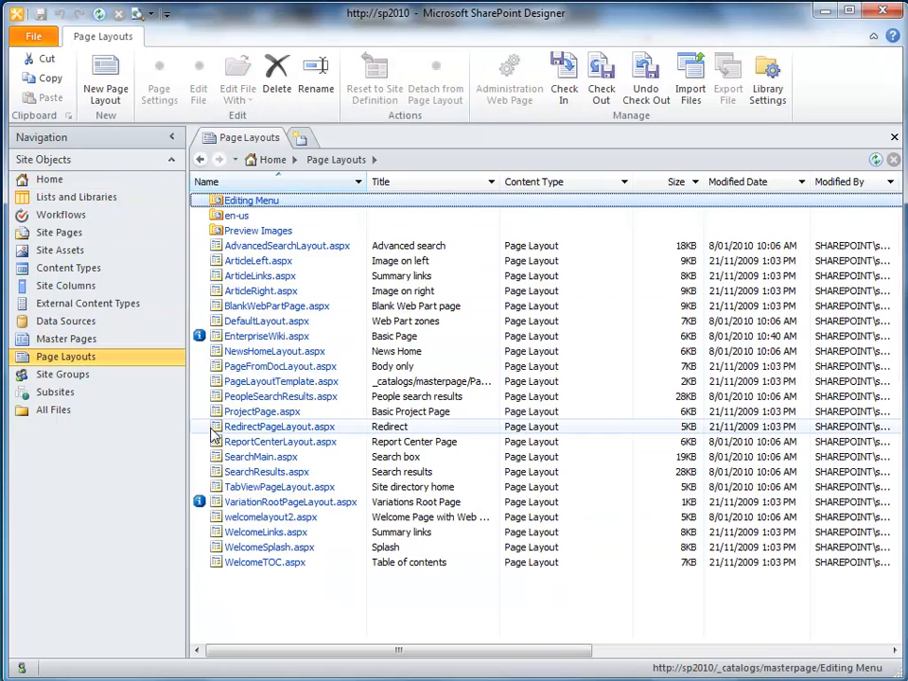
click(351, 338)
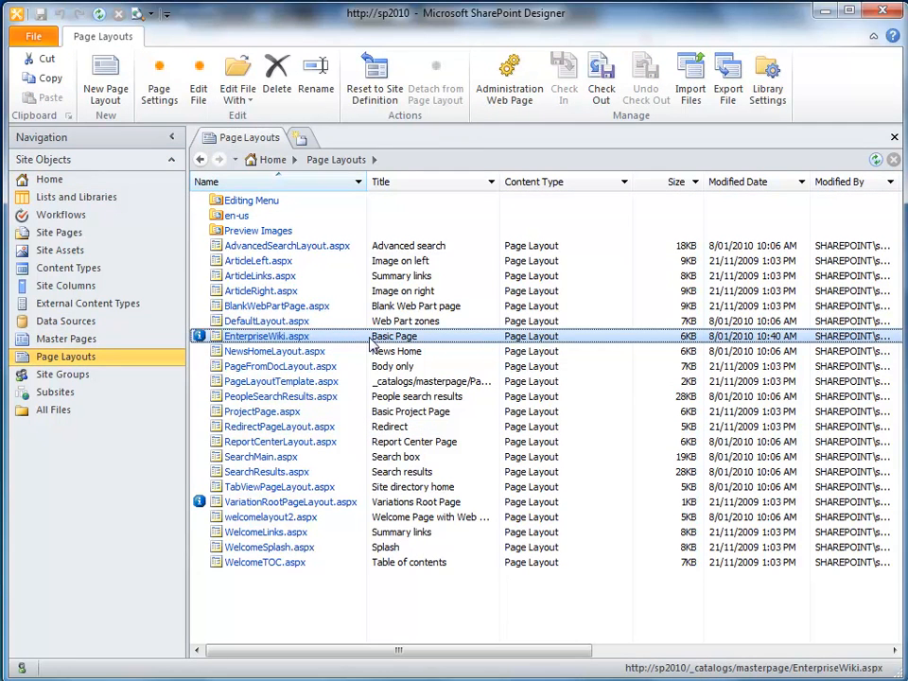
click(284, 338)
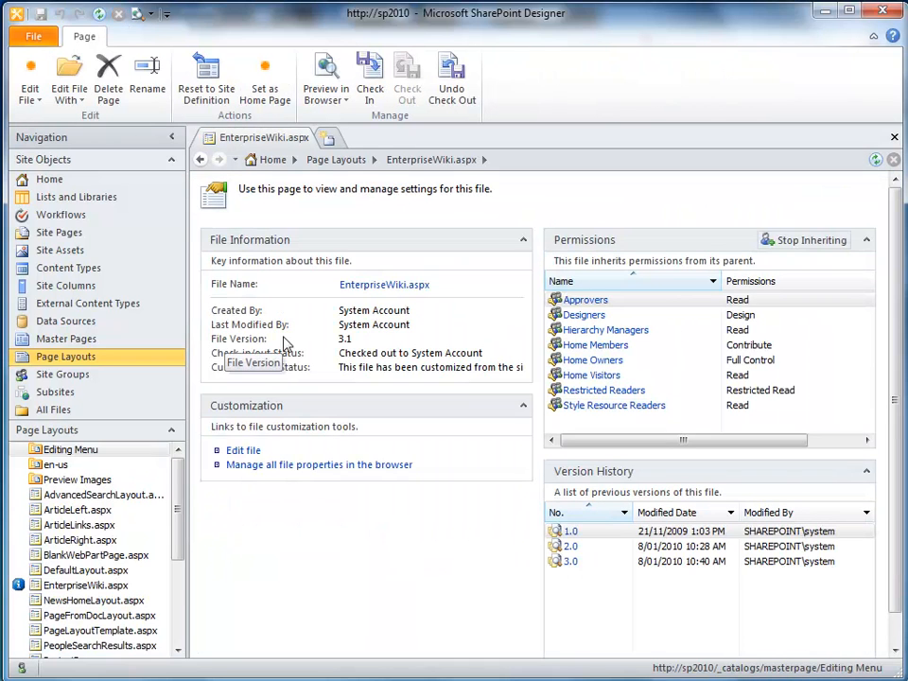
Open EnterpriseWiki.aspx for editing in advanced mode, agreeing to check it out
click(242, 450)
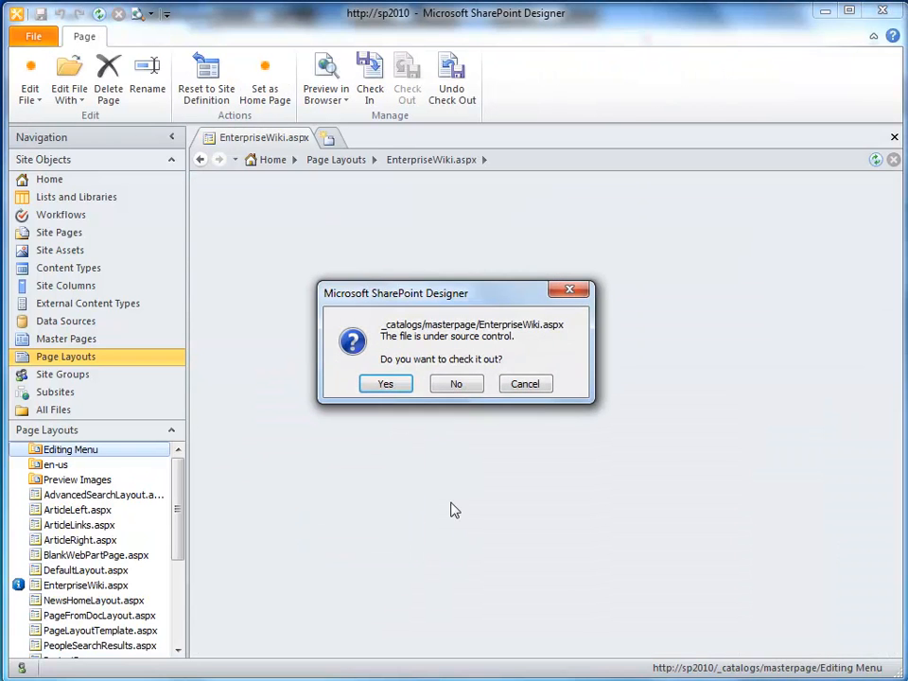
click(381, 382)
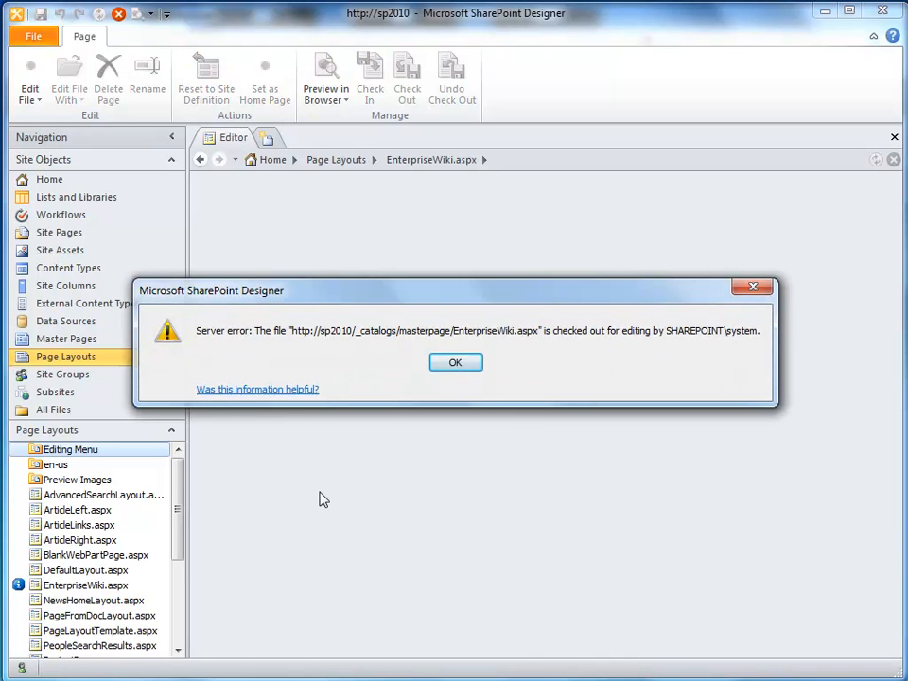
click(450, 364)
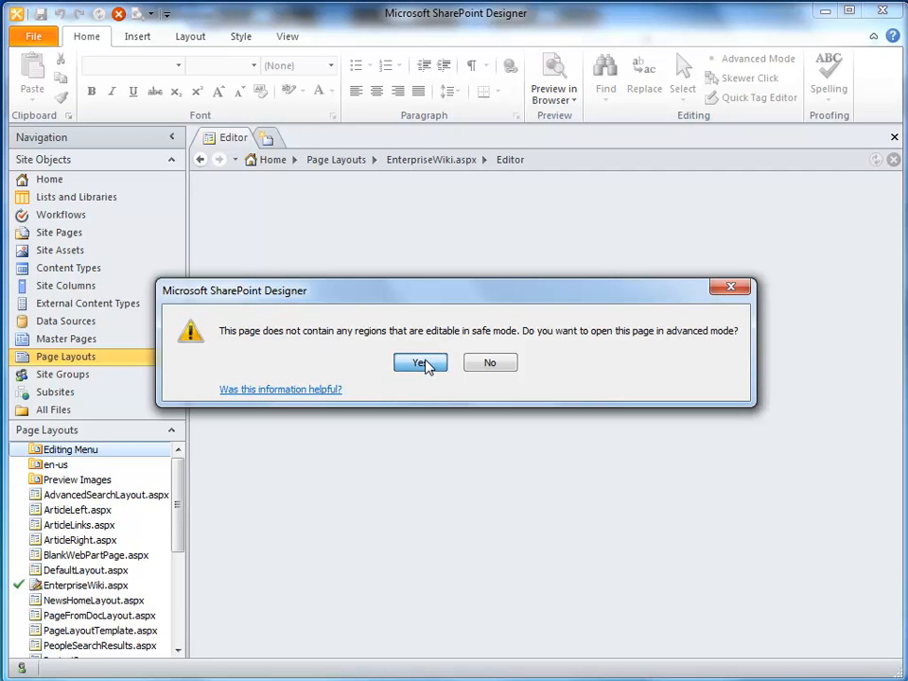
click(420, 363)
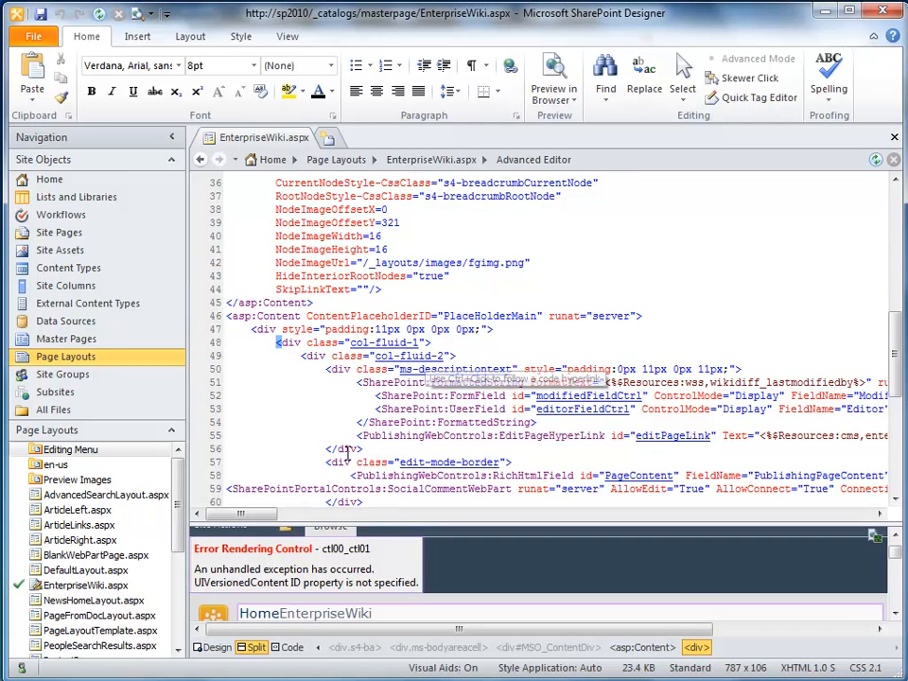
Enlarge the layout's design preview and select the existing social comment web part to examine its code
drag(401, 519, 402, 344)
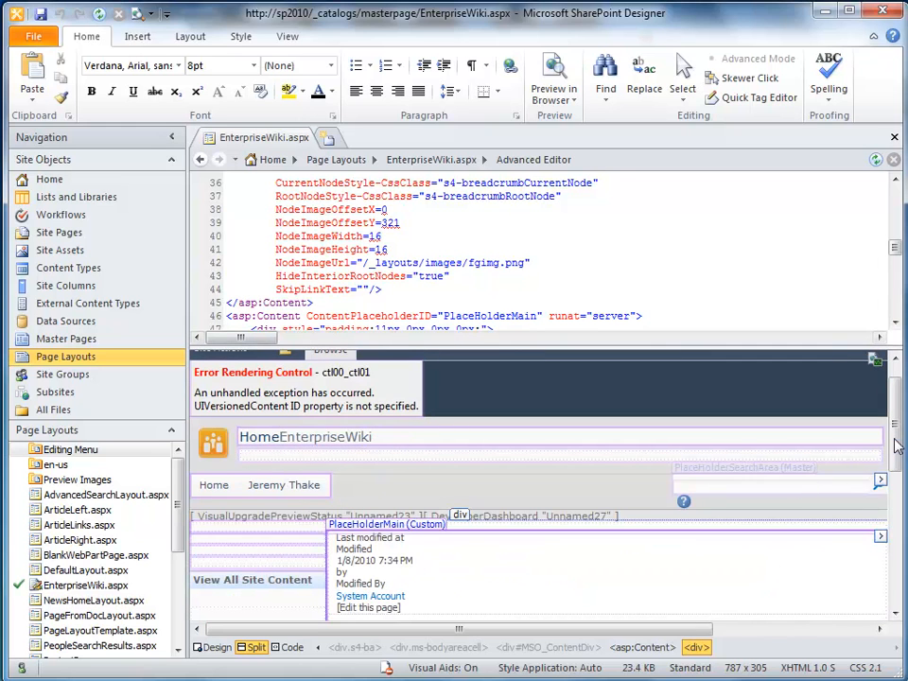
scroll(884, 483, down, 4)
click(486, 573)
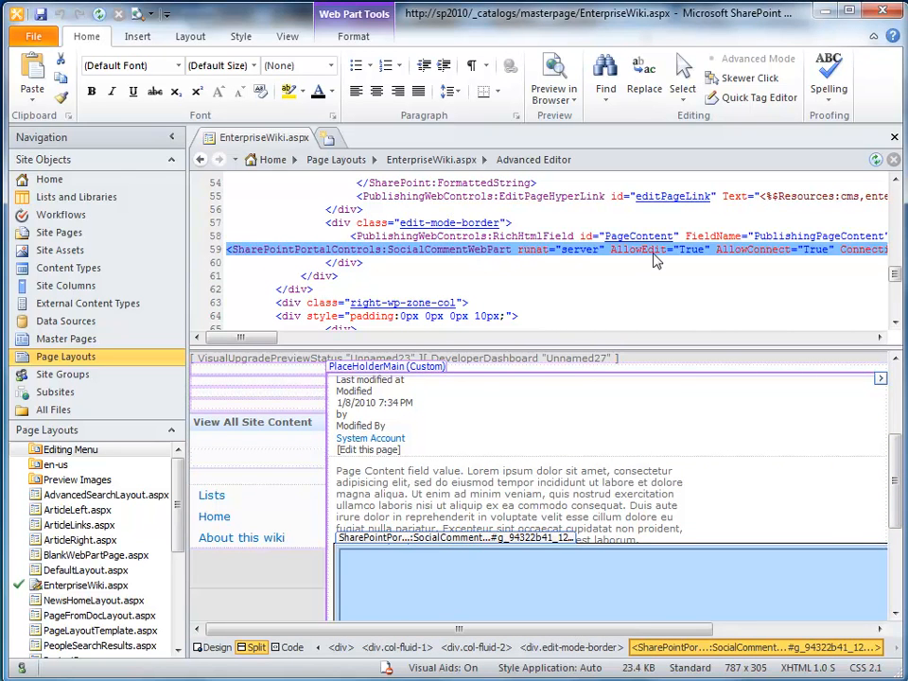
drag(262, 337, 240, 339)
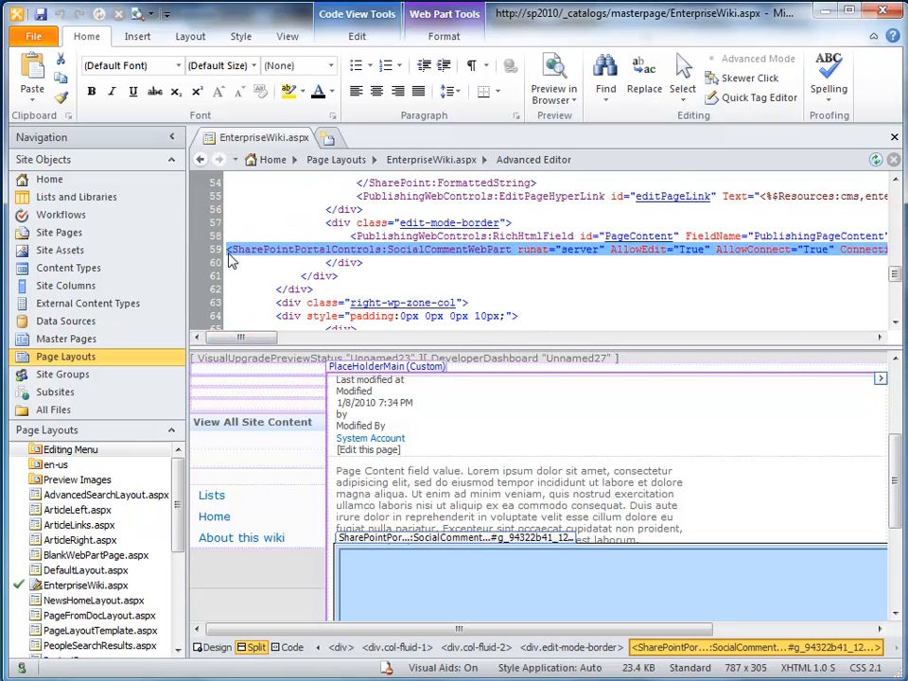
Insert a Note Board web part between the page content field and the existing social comment web part
click(442, 521)
click(429, 521)
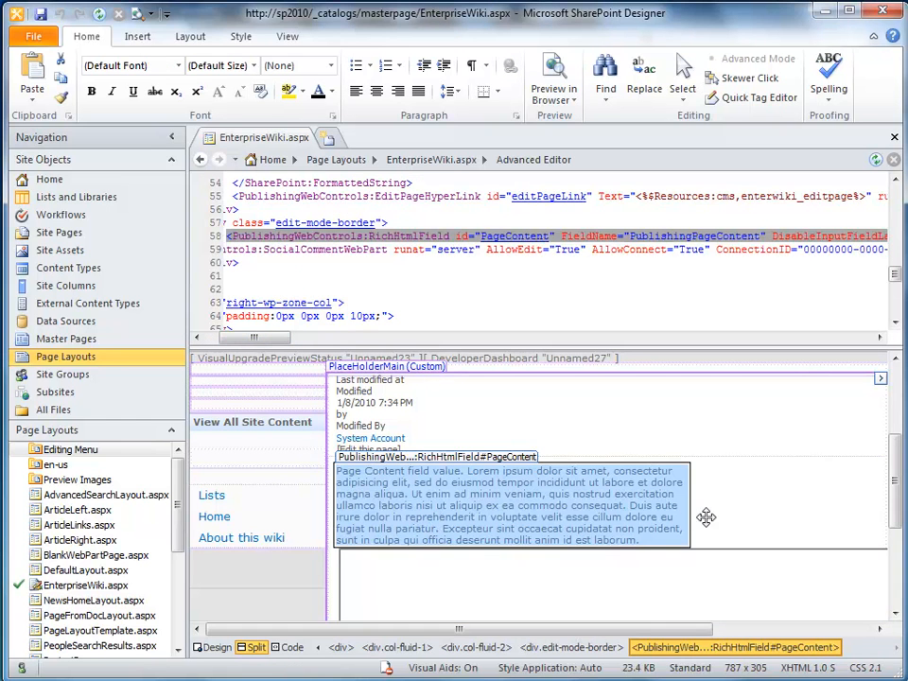
click(718, 522)
click(703, 521)
click(747, 522)
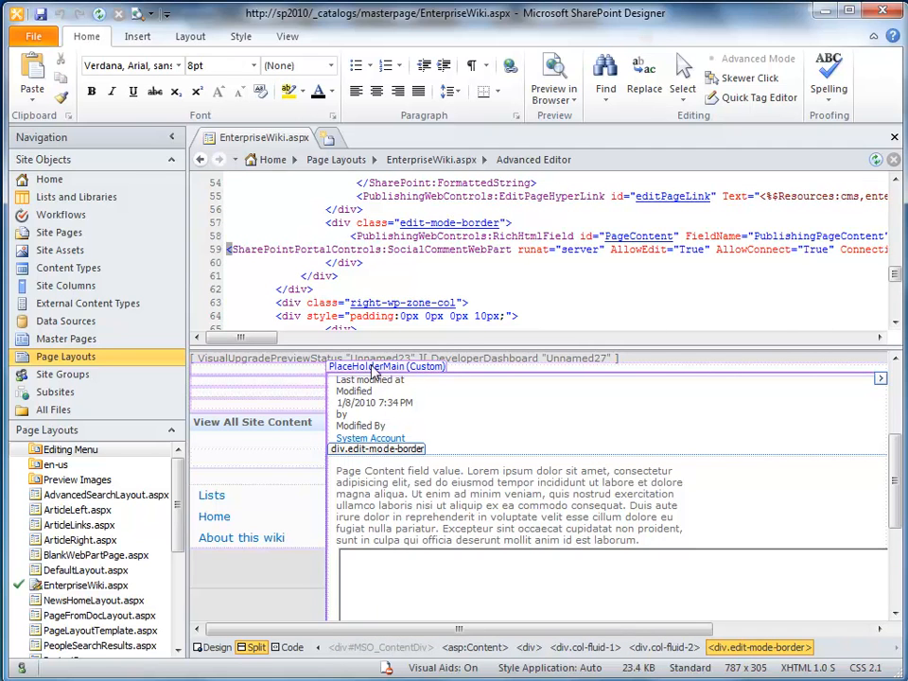
click(123, 37)
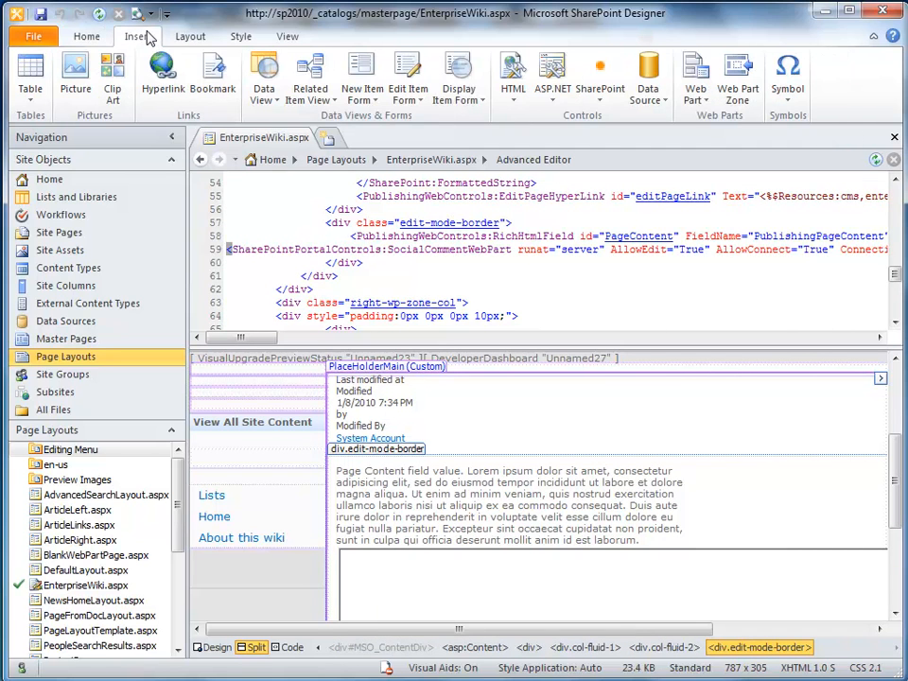
click(691, 101)
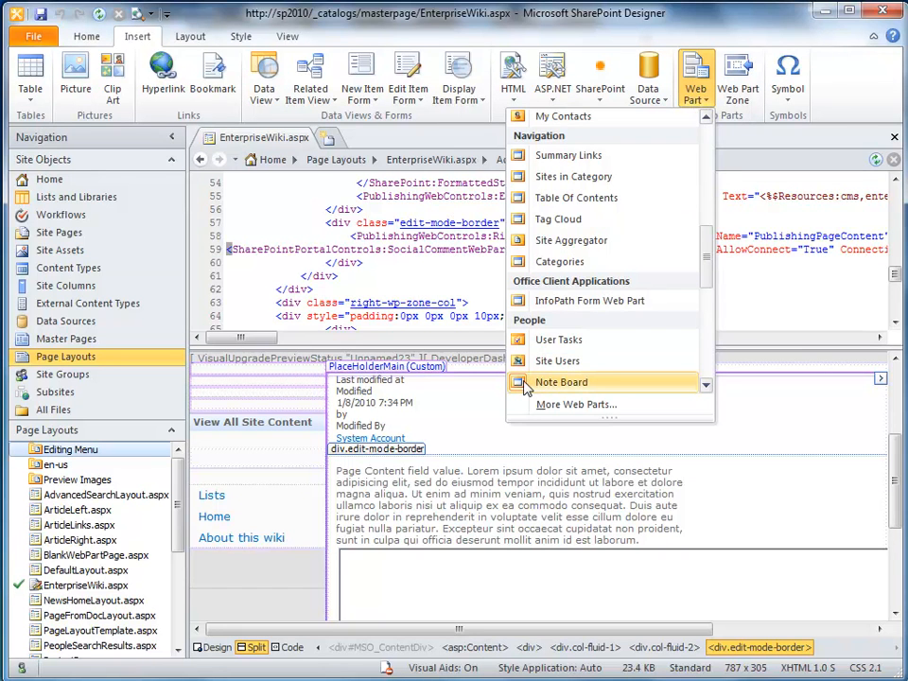
click(525, 386)
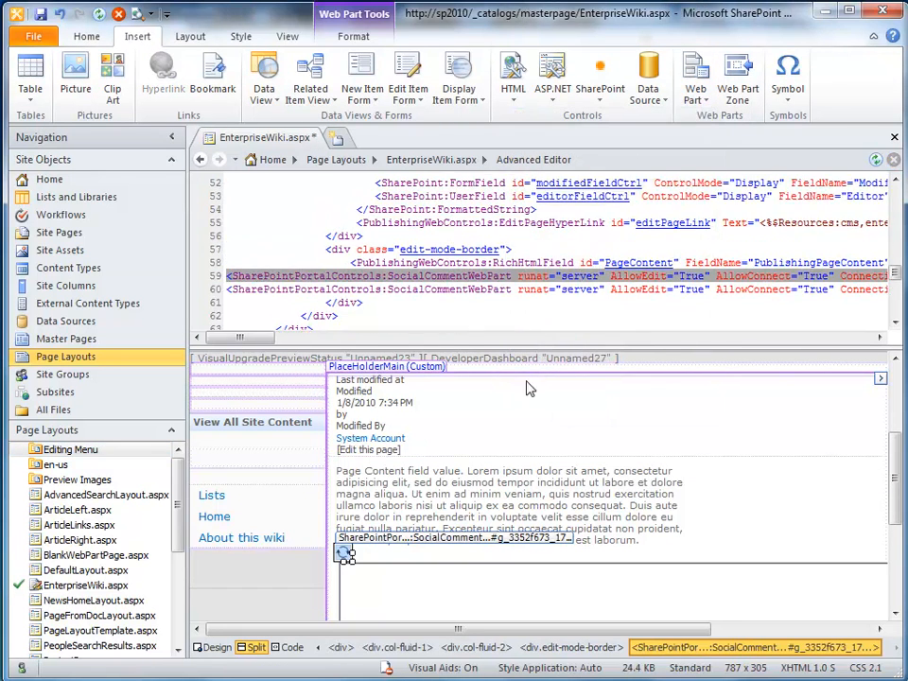
Preview the EnterpriseWiki page layout in the browser and check the tags and notes attached to that page
scroll(738, 537, down, 4)
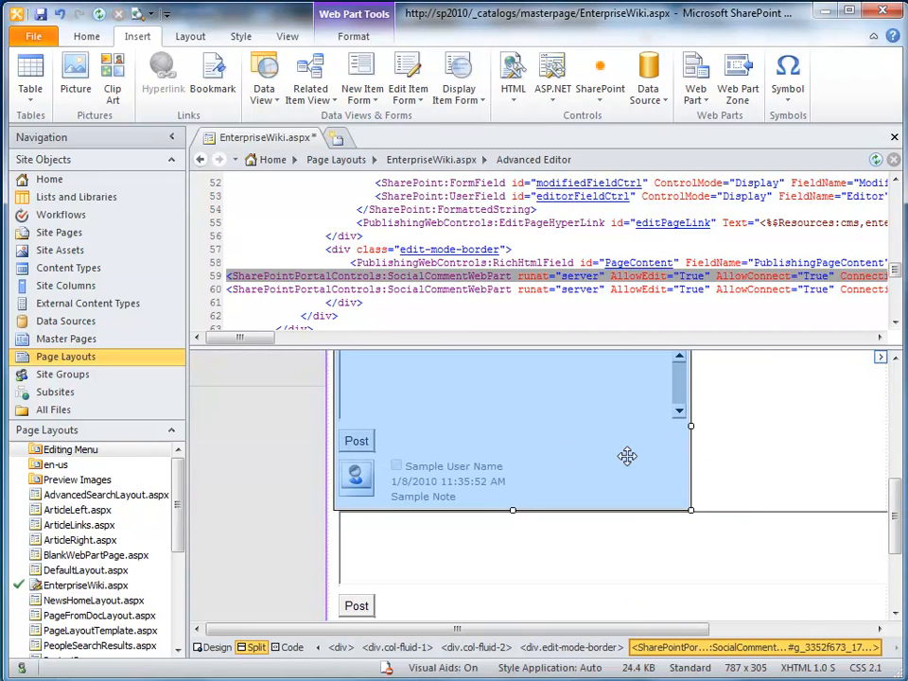
scroll(631, 460, down, 3)
key(F12)
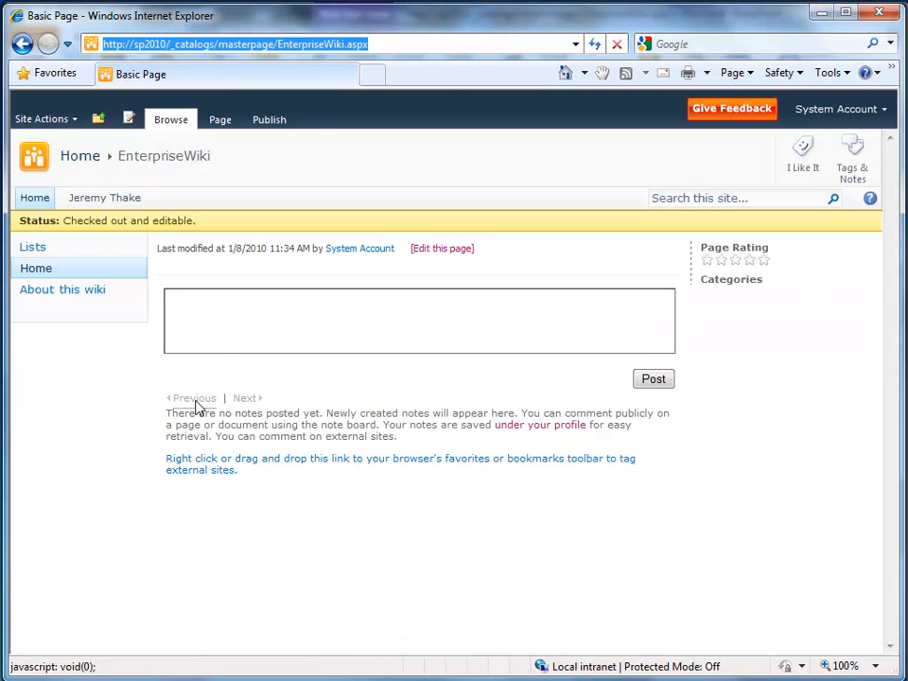
click(860, 174)
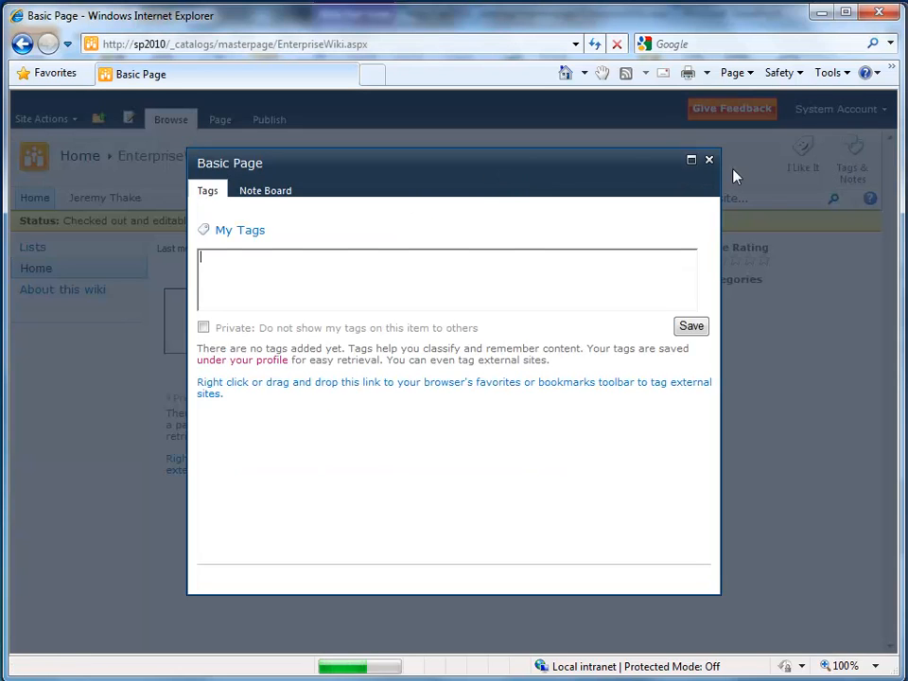
click(709, 160)
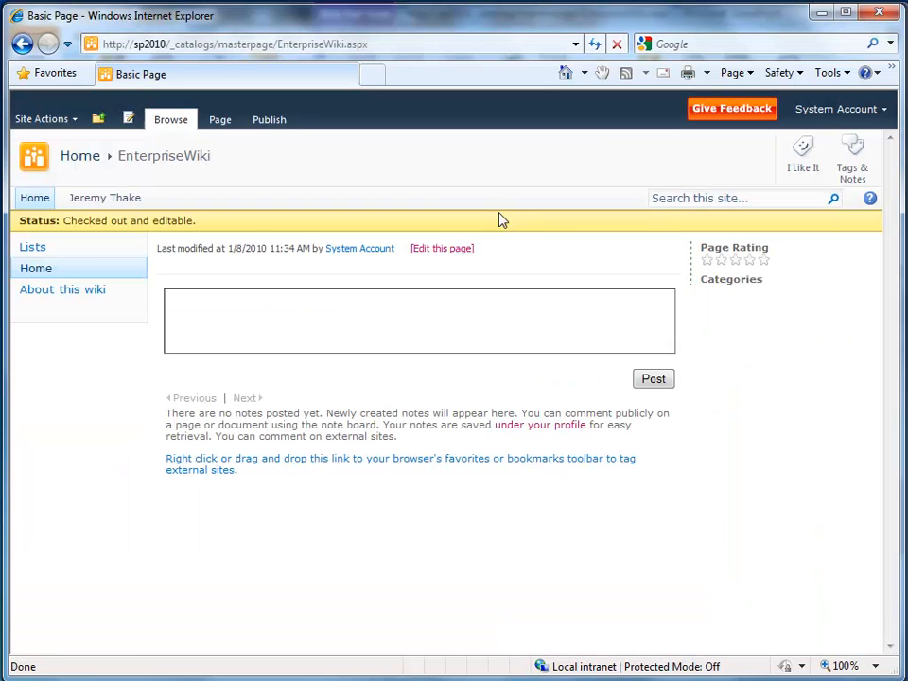
Go to the wiki's Home page and review its tags and recent activities
click(38, 269)
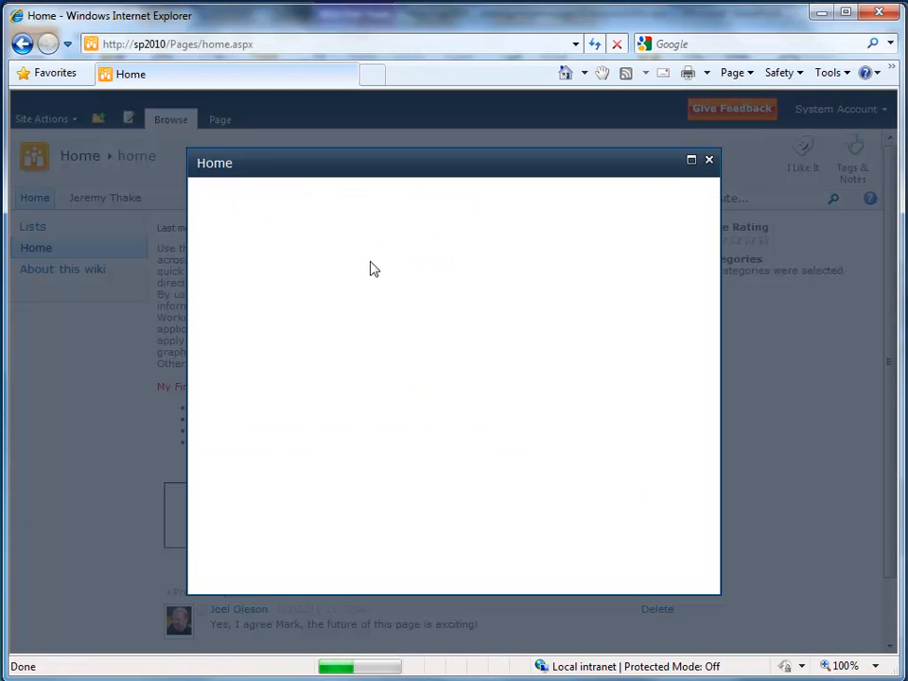
click(266, 192)
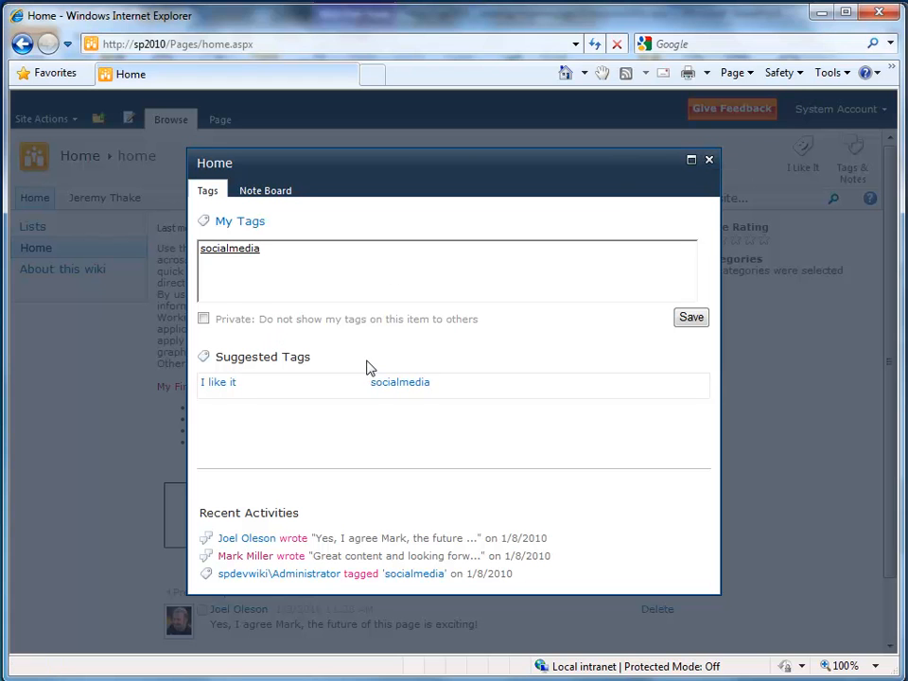
click(708, 160)
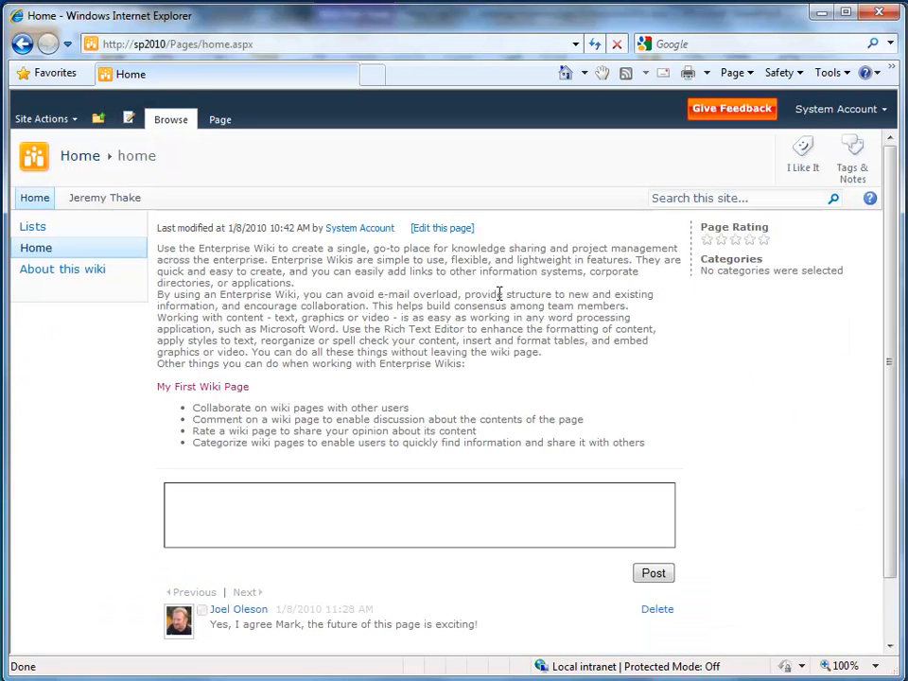
Open My First Wiki Page and view the note board in its Tags & Notes dialog
click(194, 387)
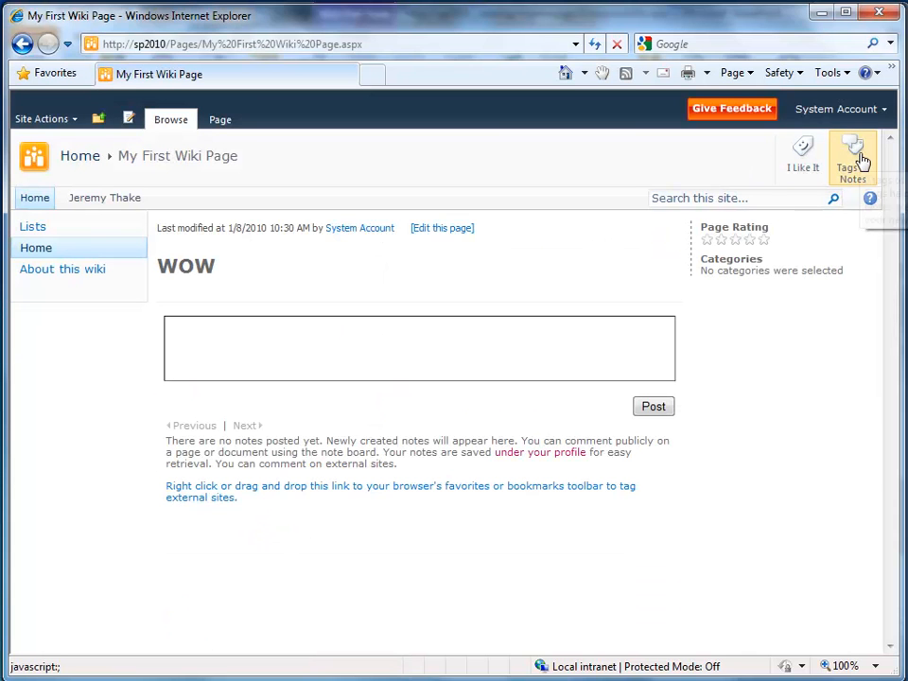
click(861, 161)
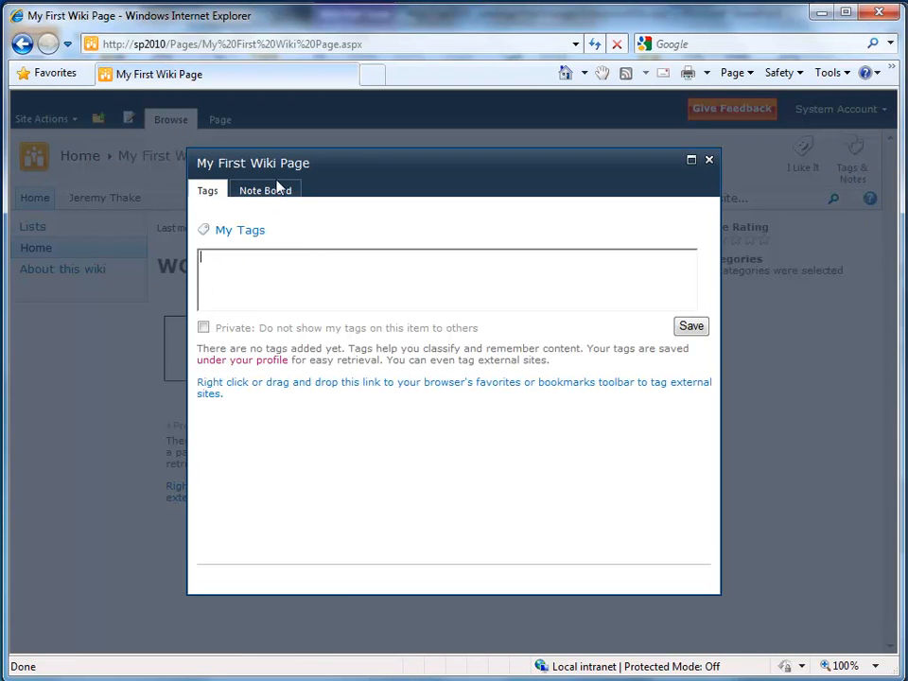
click(277, 188)
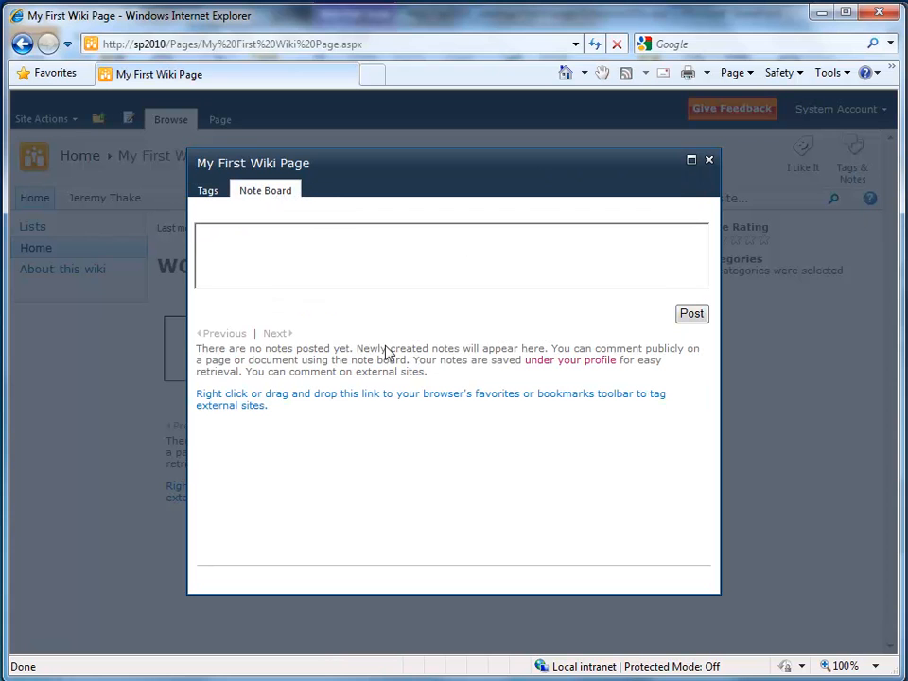
click(709, 163)
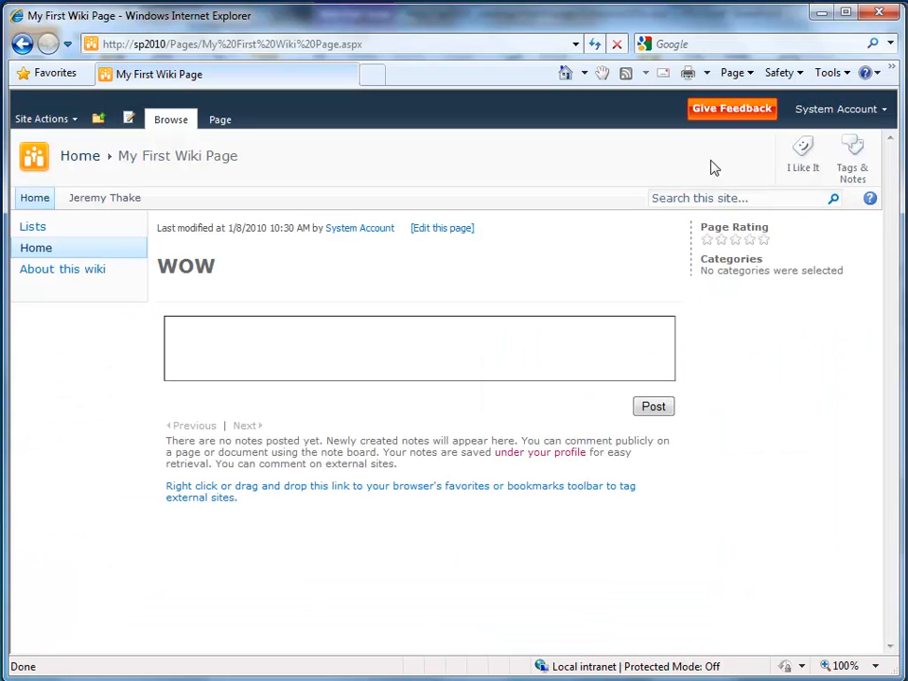
Go to the Tags and Notes activities in the account's profile and follow the posted note to My First Wiki Page
click(846, 112)
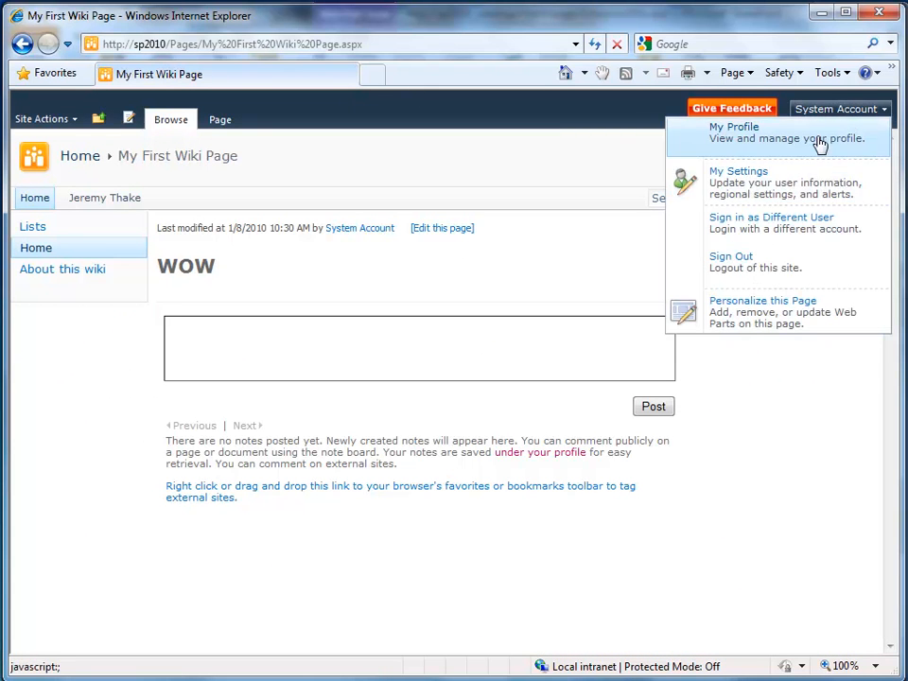
click(818, 142)
click(359, 418)
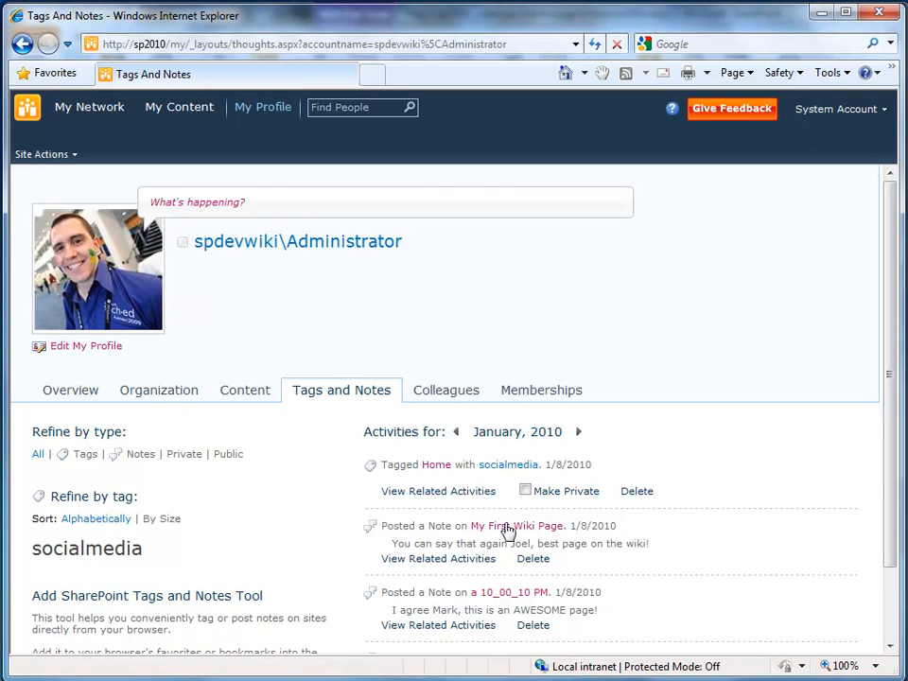
click(526, 528)
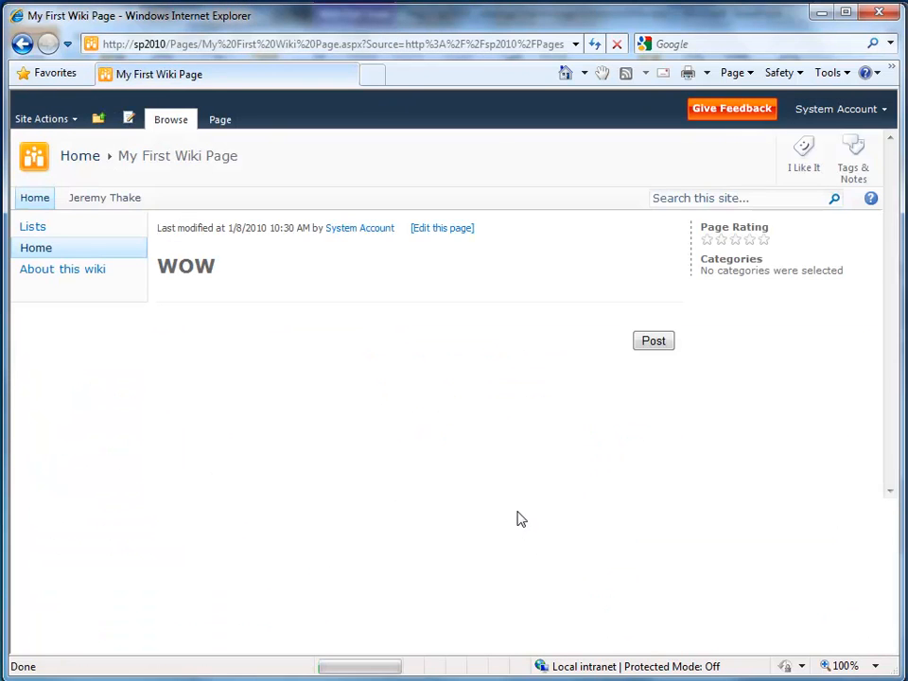
scroll(522, 513, down, 2)
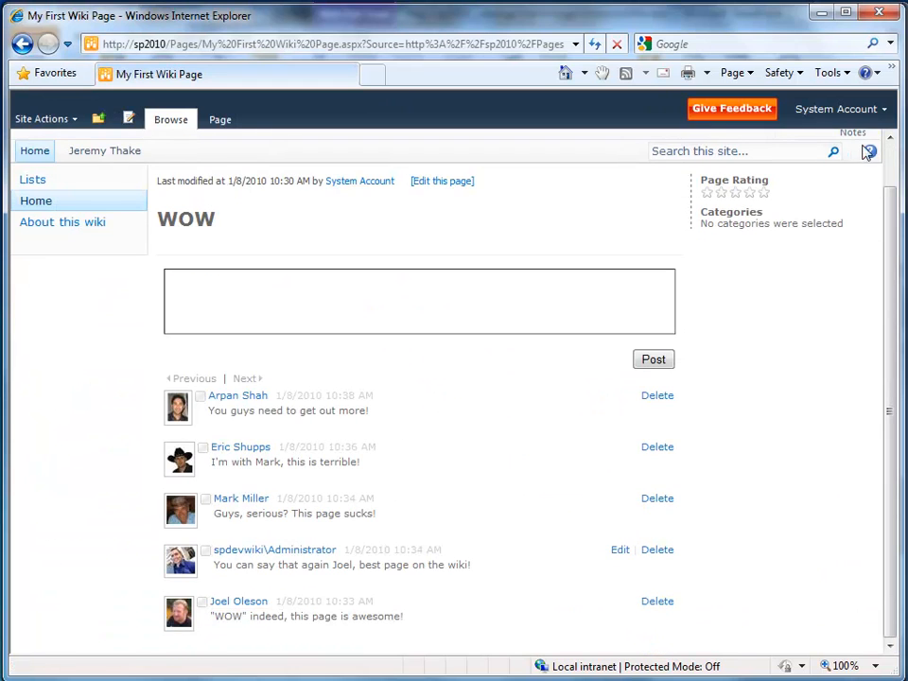
Compare the note board in the Tags & Notes dialog with the notes shown on My First Wiki Page
click(867, 147)
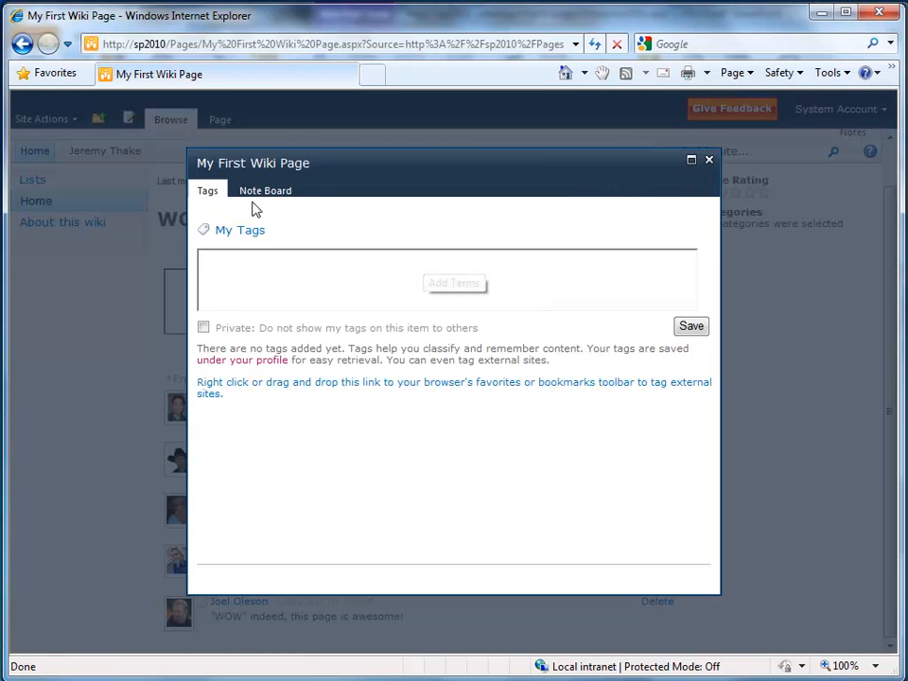
click(265, 191)
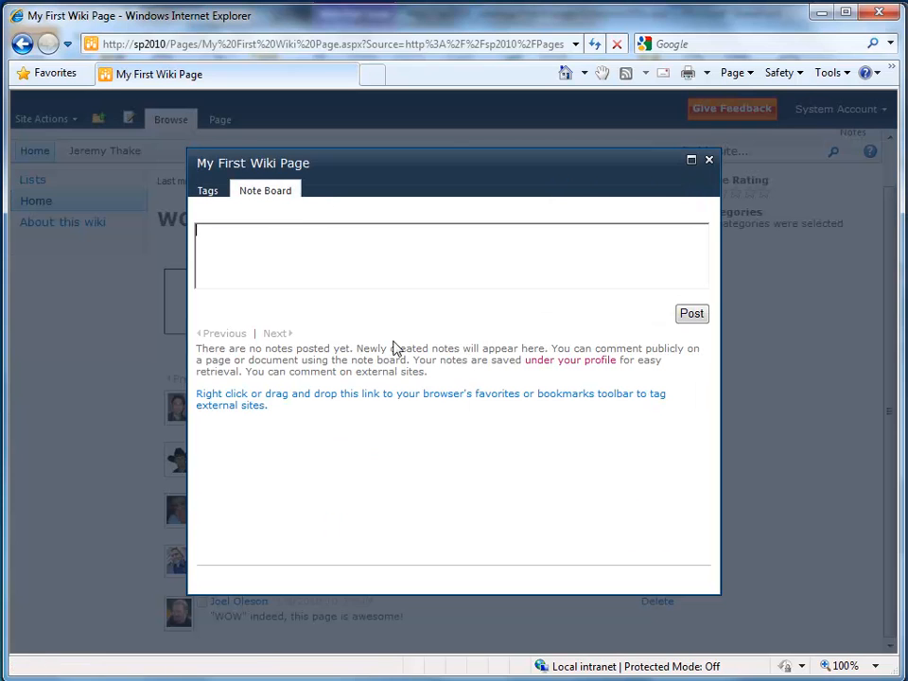
click(708, 160)
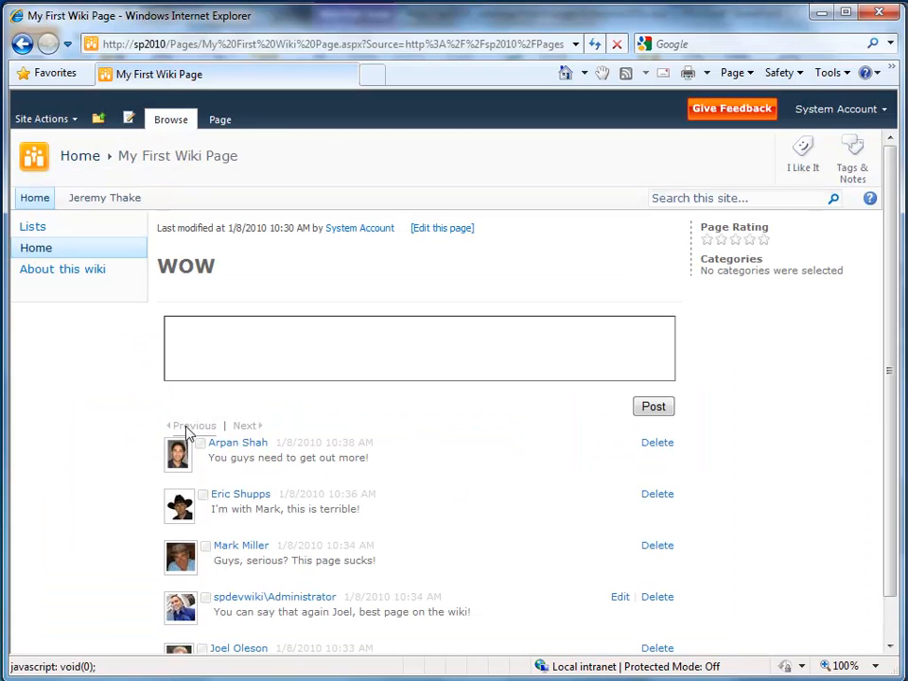
scroll(322, 591, down, 1)
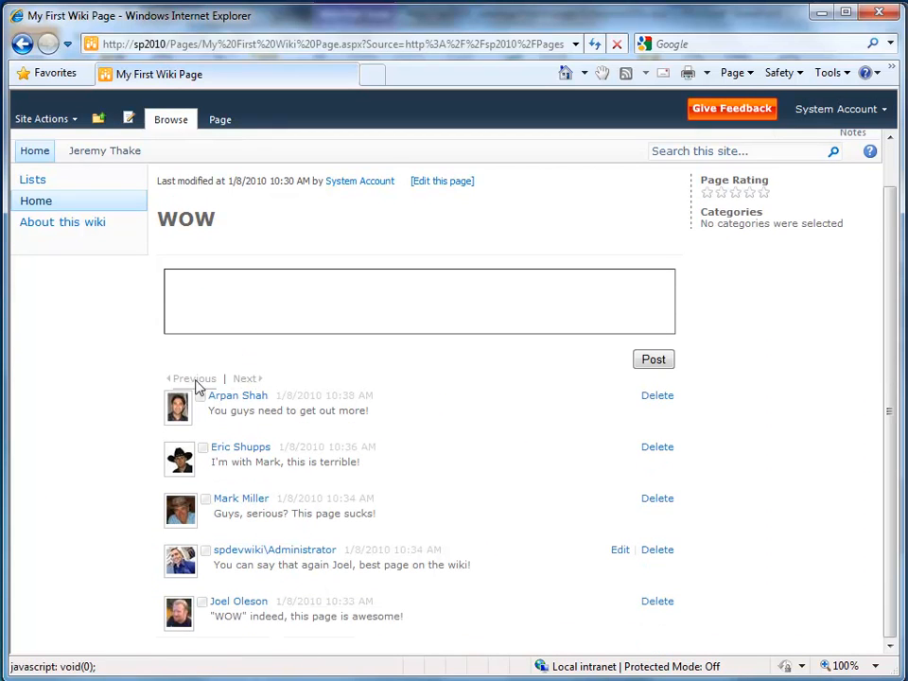
scroll(156, 367, up, 1)
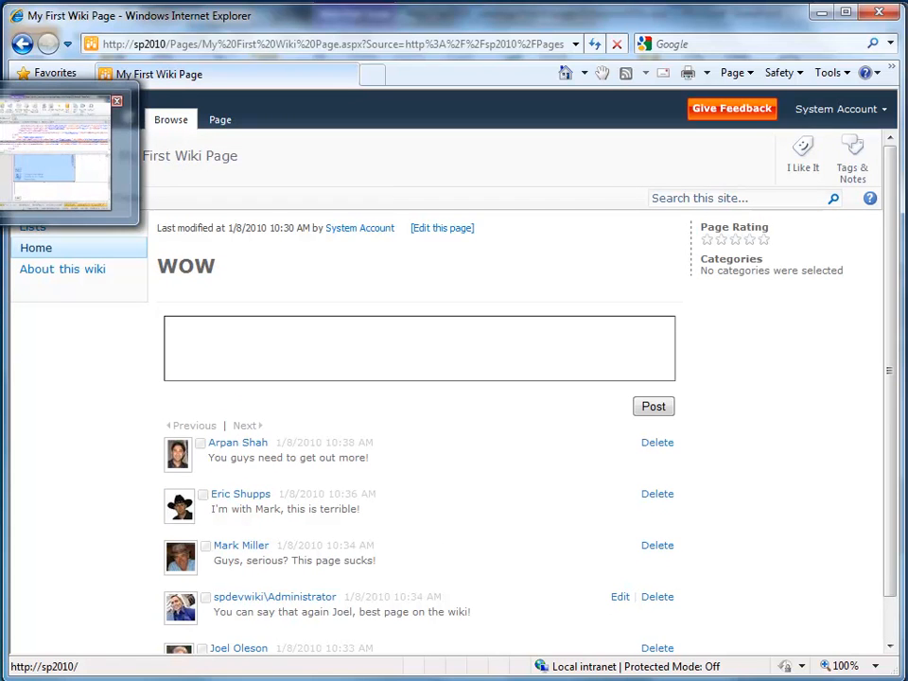
Switch to SharePoint Designer and examine the inserted Note Board's custom properties, leaving them without saving changes
click(56, 151)
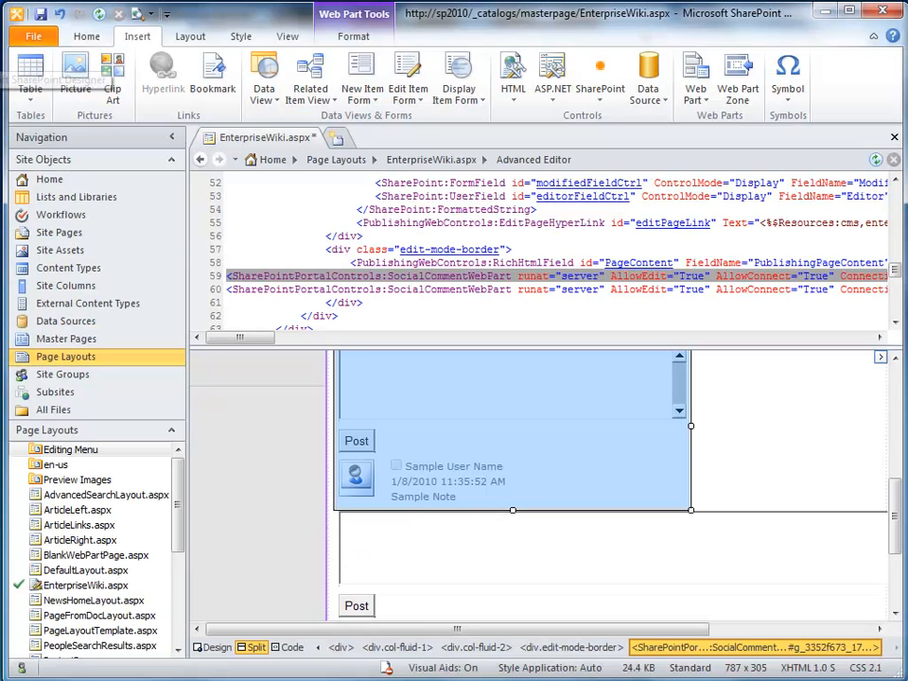
right_click(412, 423)
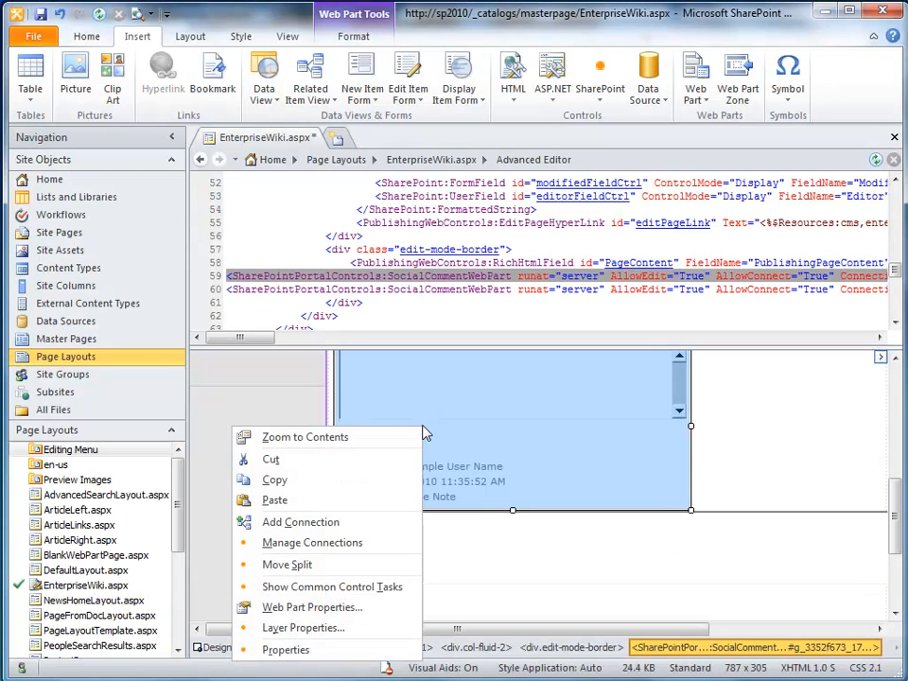
click(350, 607)
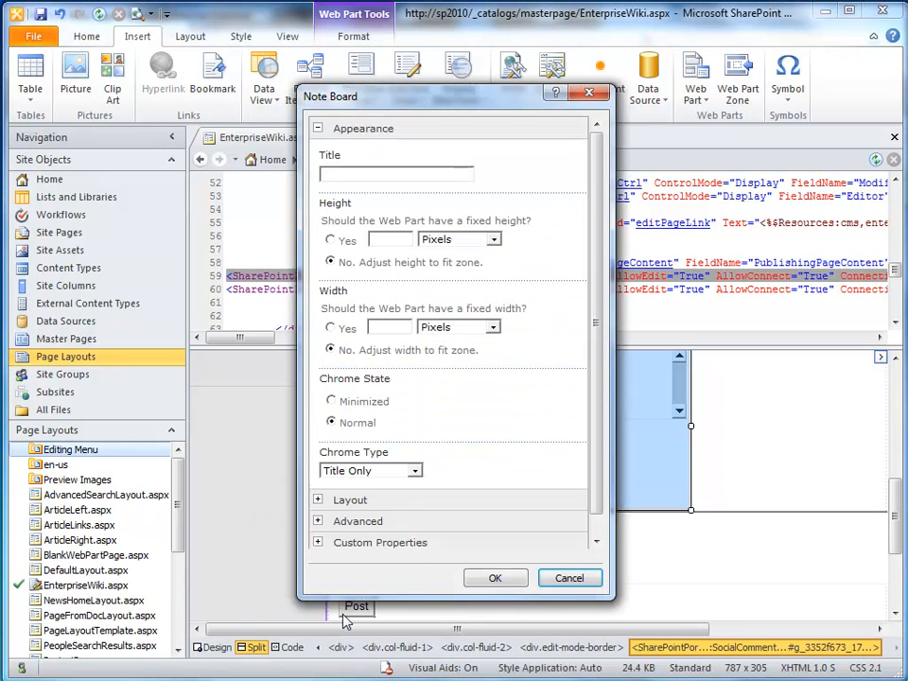
click(376, 541)
scroll(599, 506, down, 3)
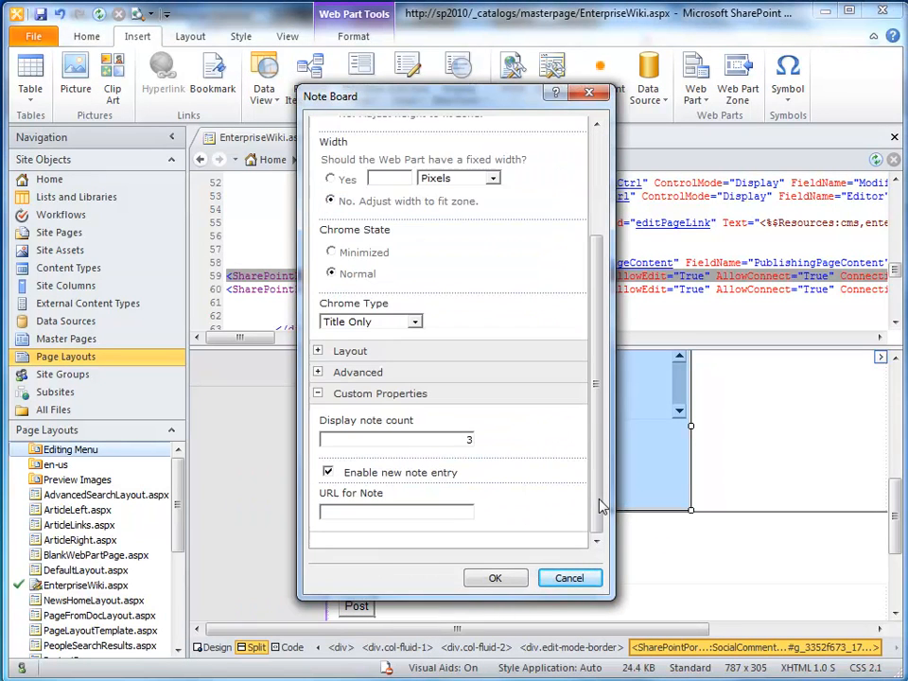
double_click(411, 440)
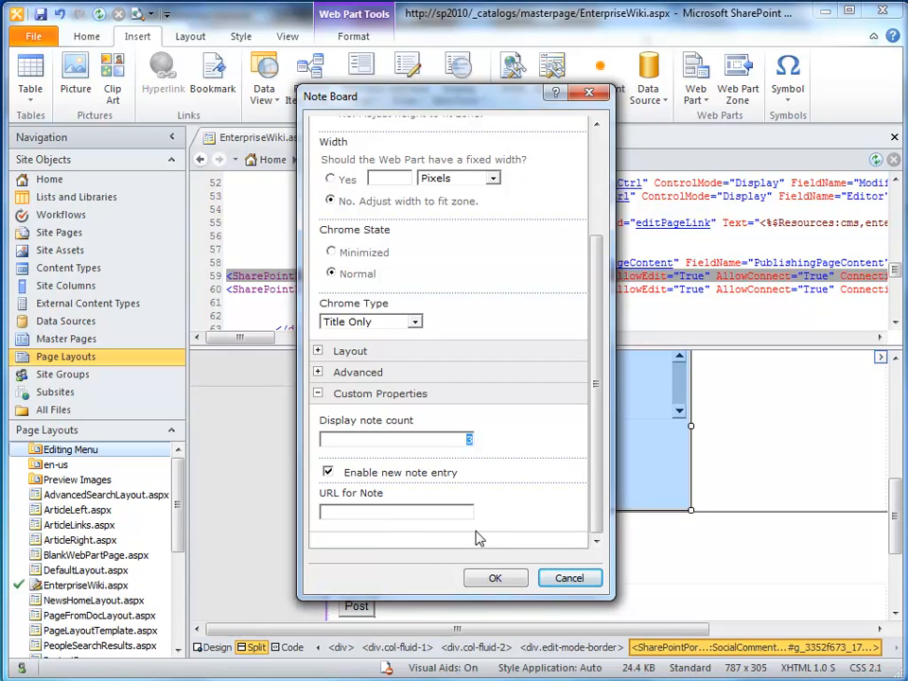
click(571, 581)
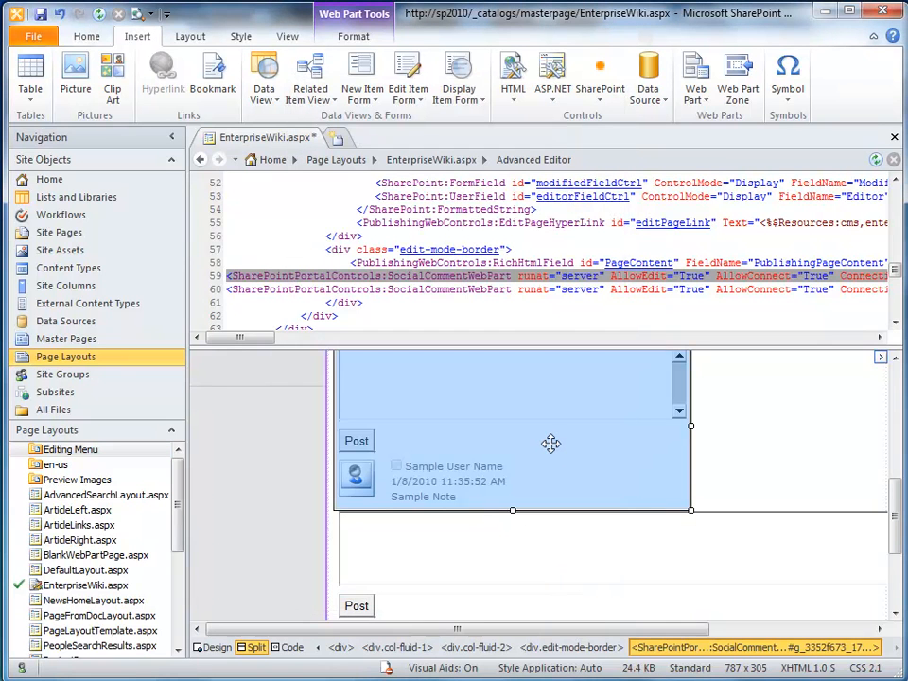
Delete the newly inserted Note Board web part from the EnterpriseWiki layout and save the file
key(Delete)
scroll(554, 453, up, 3)
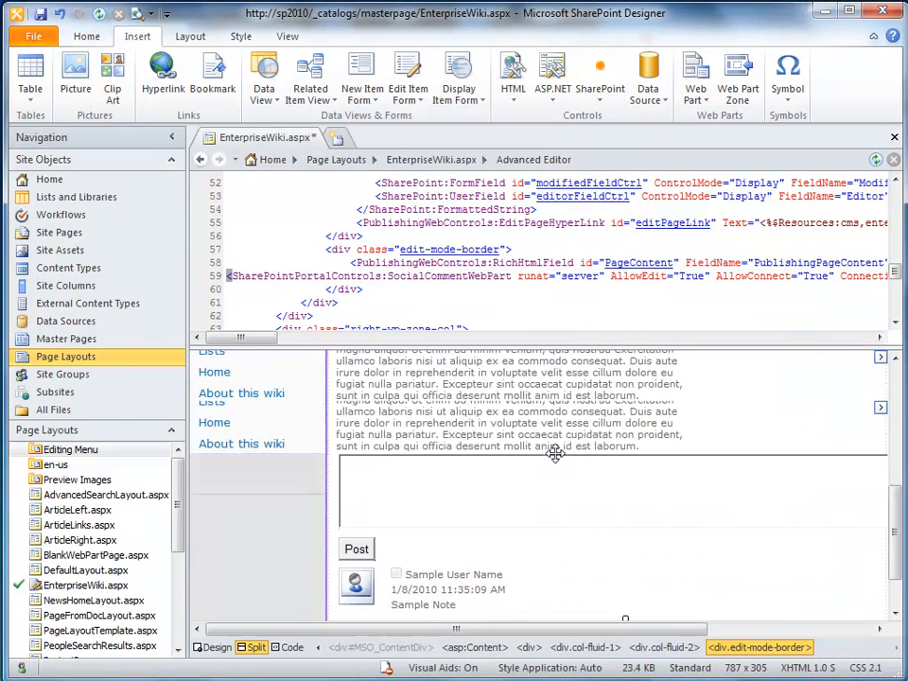
click(40, 13)
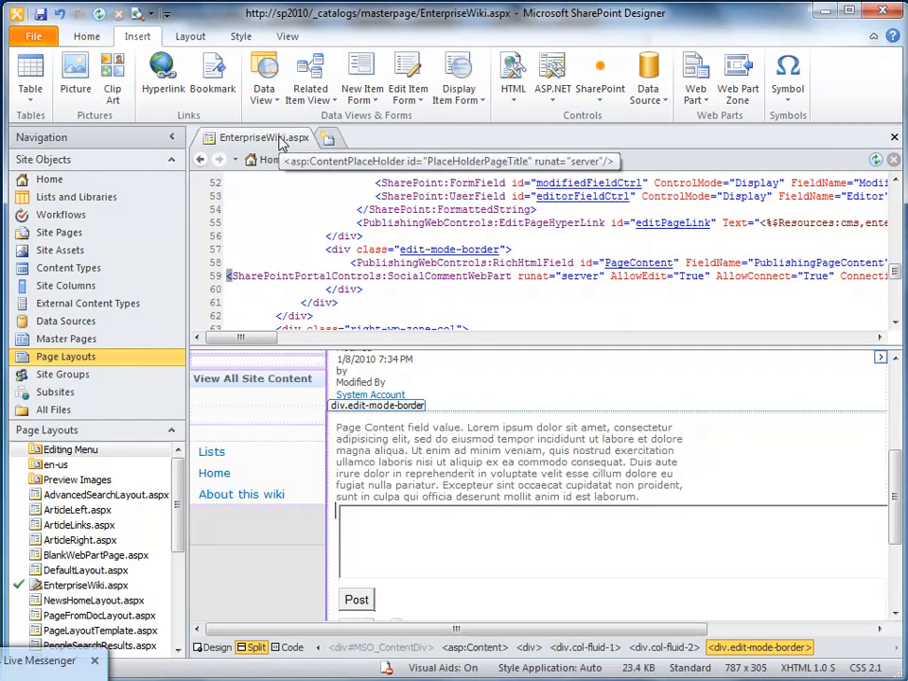
Close the EnterpriseWiki.aspx editor and select the file in the site's list of page layouts
right_click(279, 139)
click(241, 170)
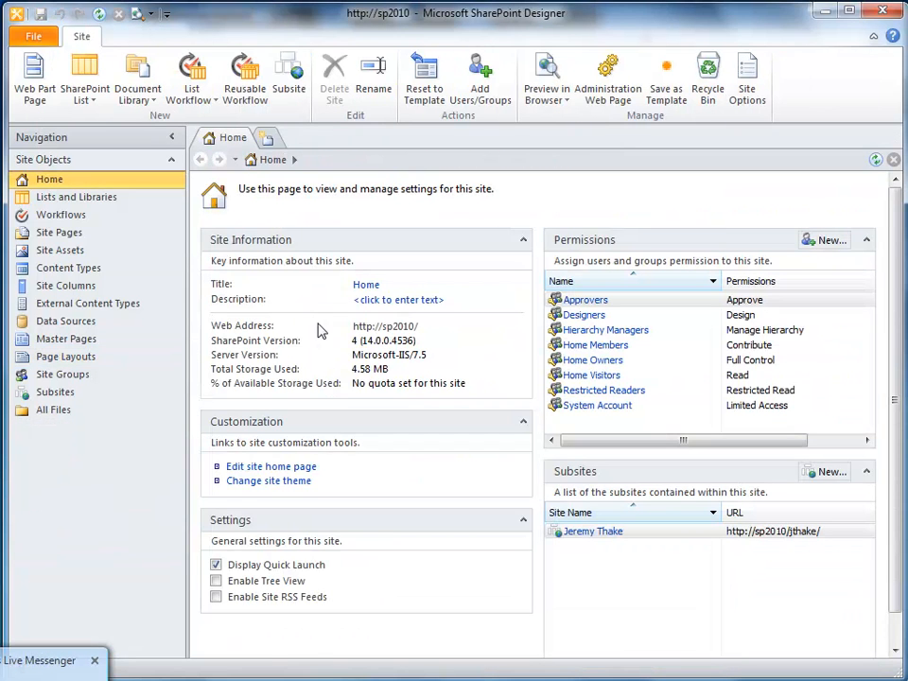
click(93, 357)
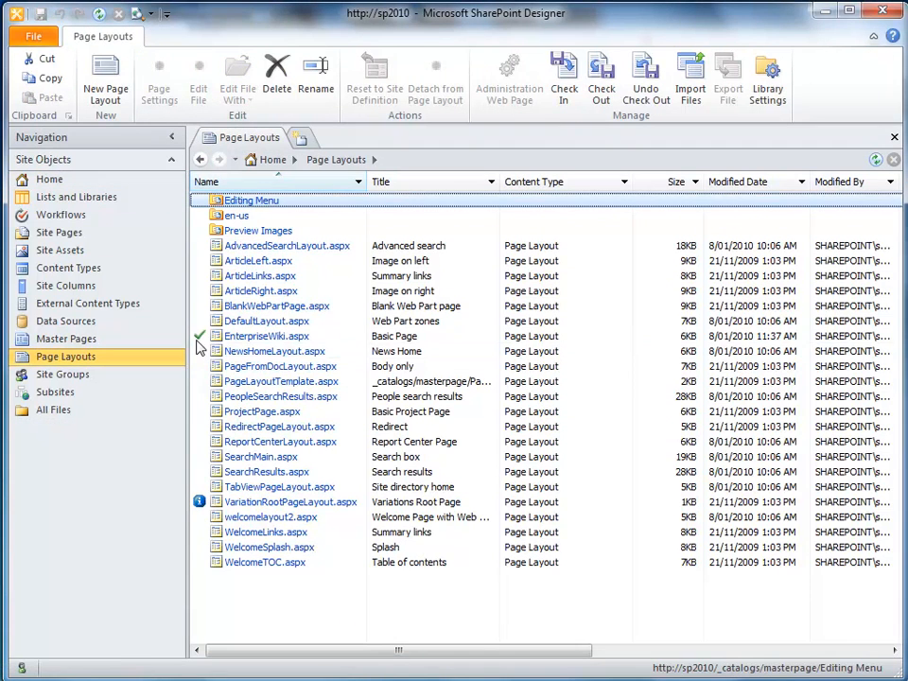
click(338, 336)
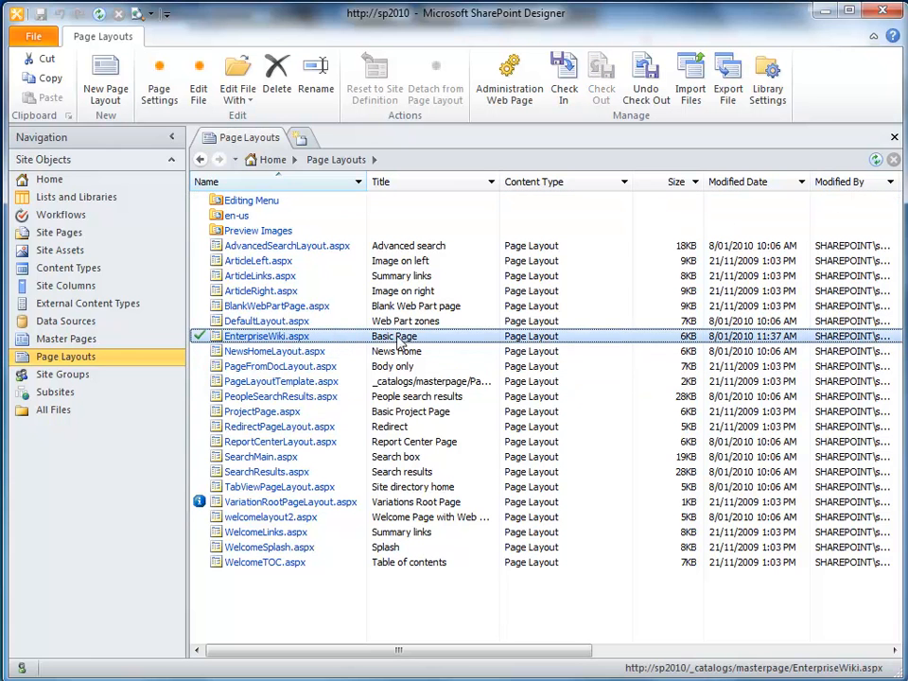
Check in EnterpriseWiki.aspx as a published major version with a comment about the added Note Board, and choose to view its approval status
right_click(399, 337)
click(381, 347)
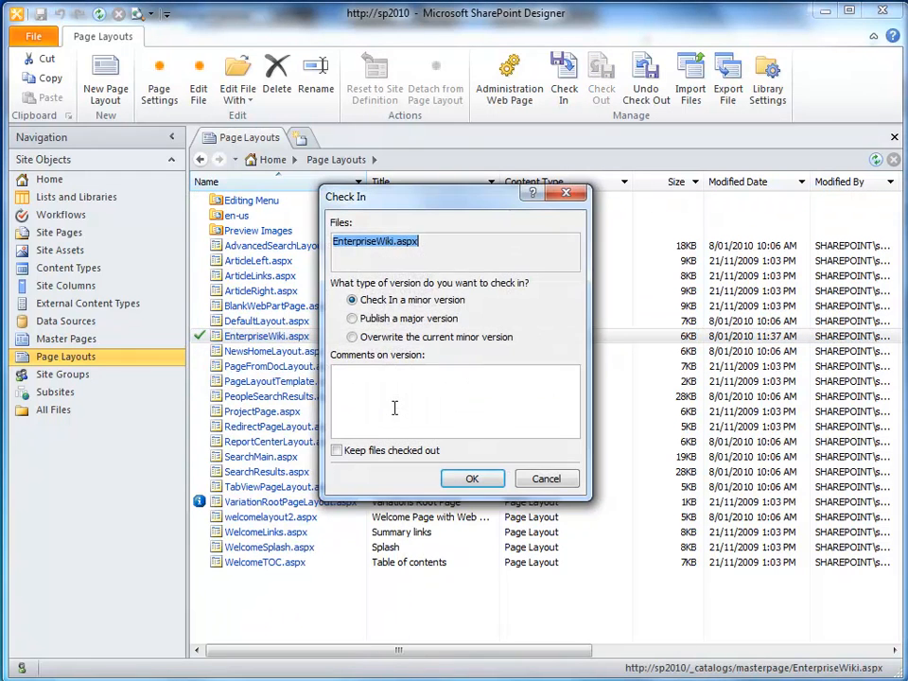
click(353, 318)
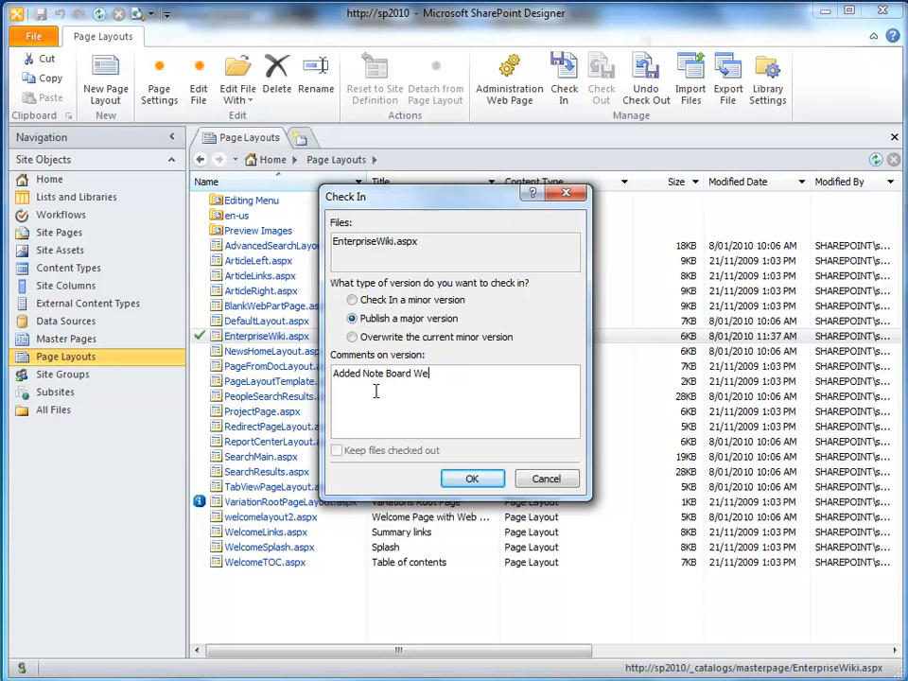
click(468, 477)
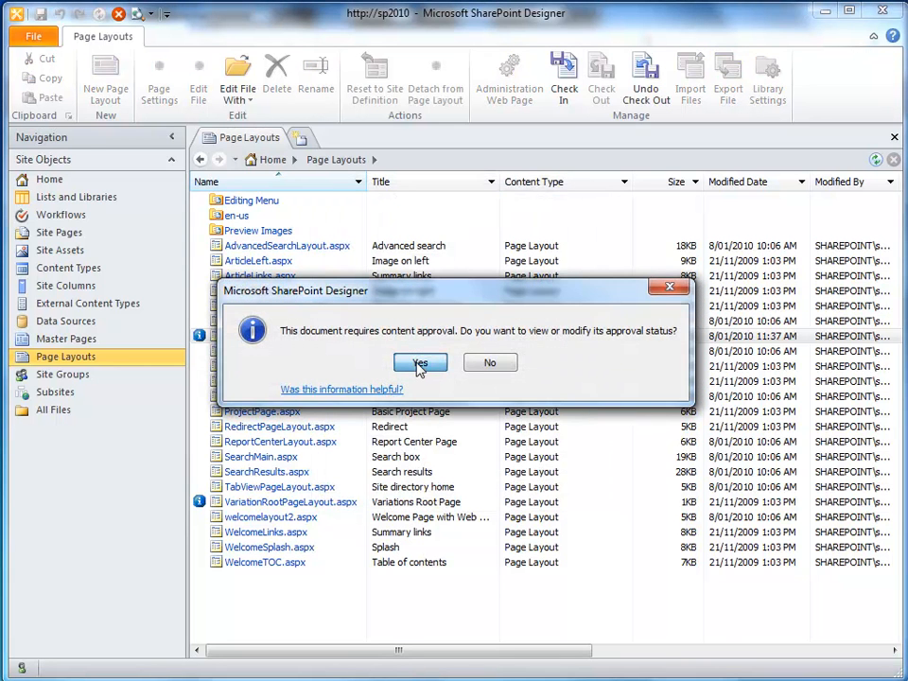
click(420, 365)
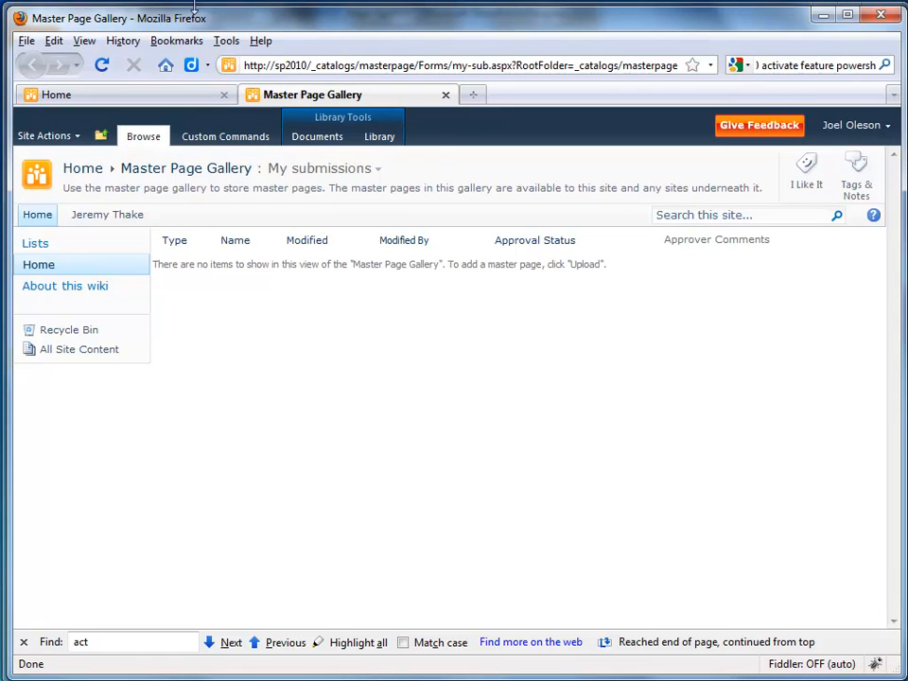
Sign in to the Master Page Gallery as a different user with the saved administrator credentials
click(883, 126)
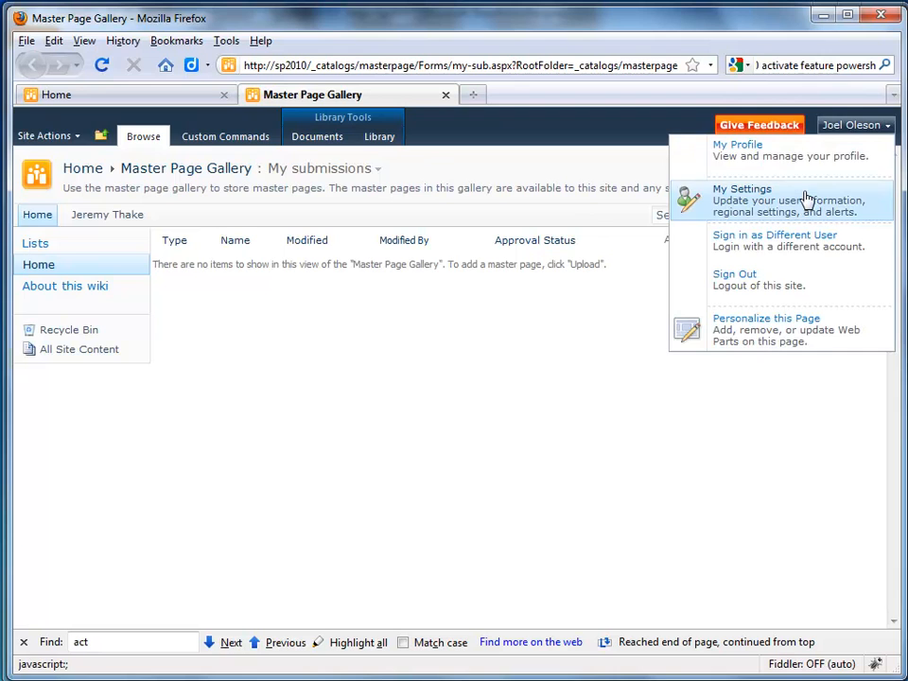
click(794, 253)
click(441, 341)
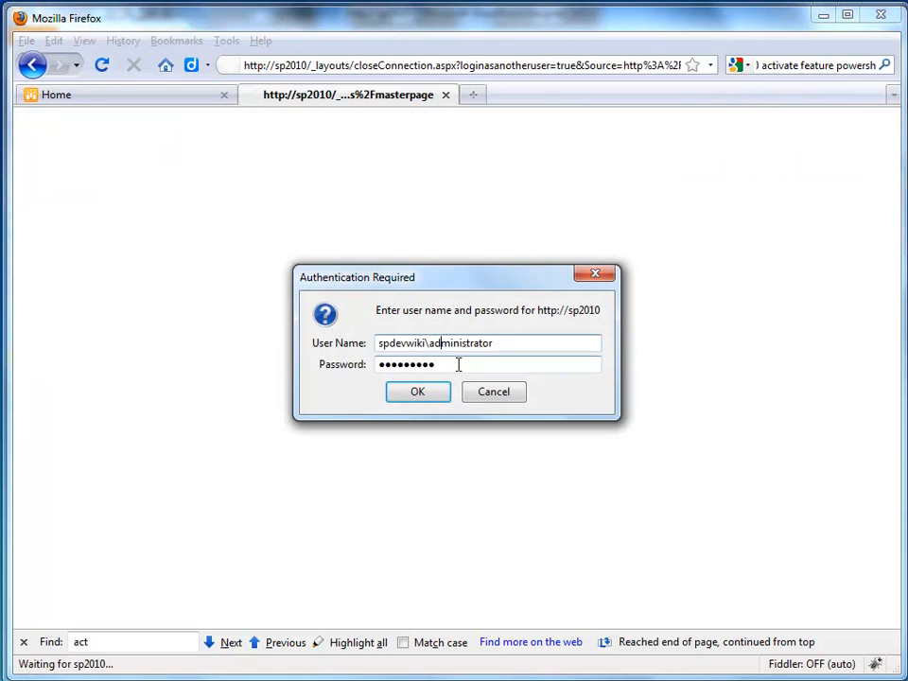
click(404, 394)
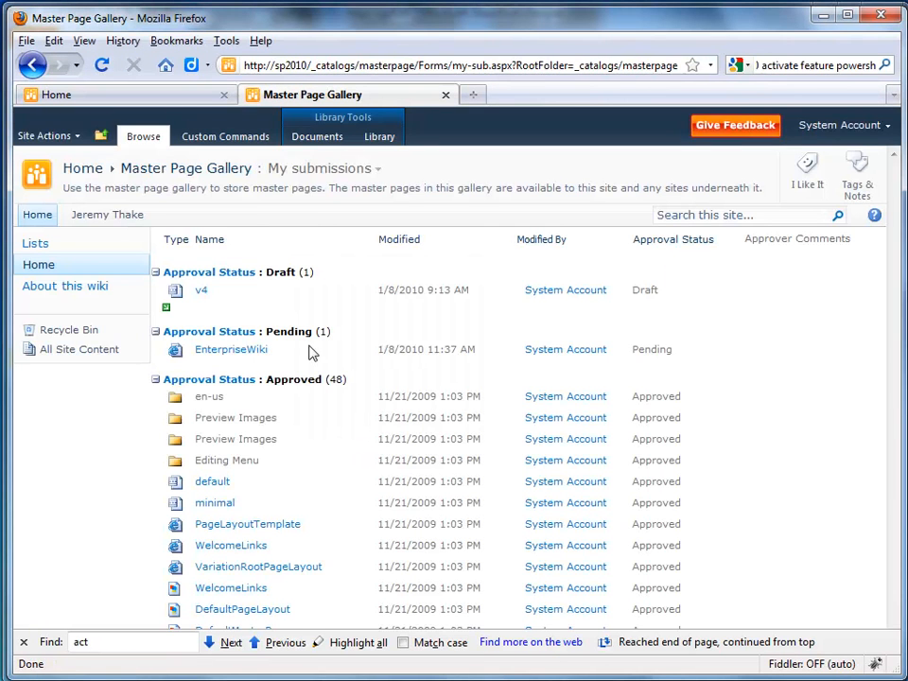
Approve the pending EnterpriseWiki page layout in the Master Page Gallery's submissions view
click(368, 351)
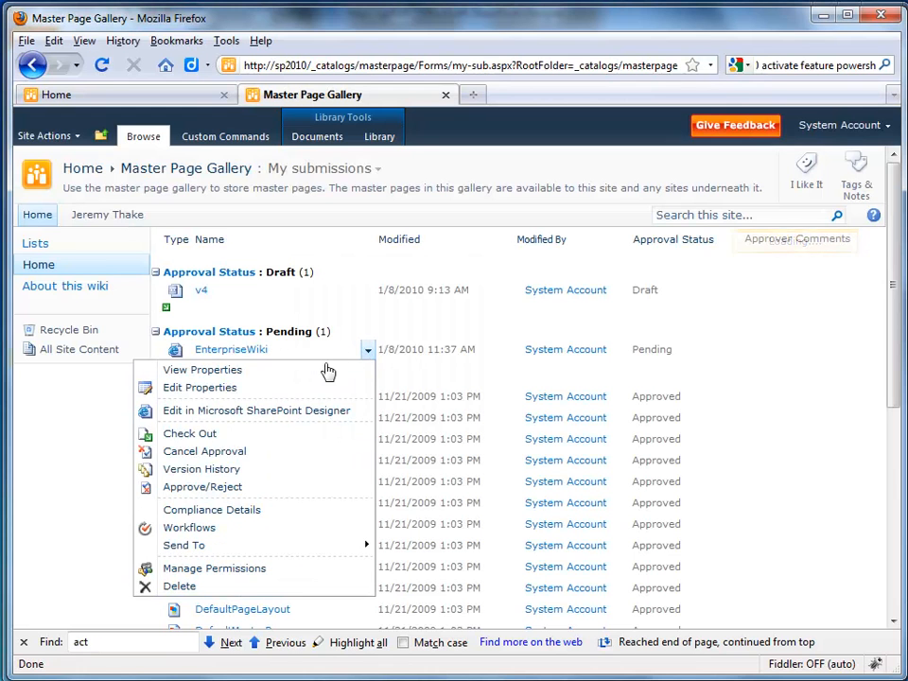
click(233, 487)
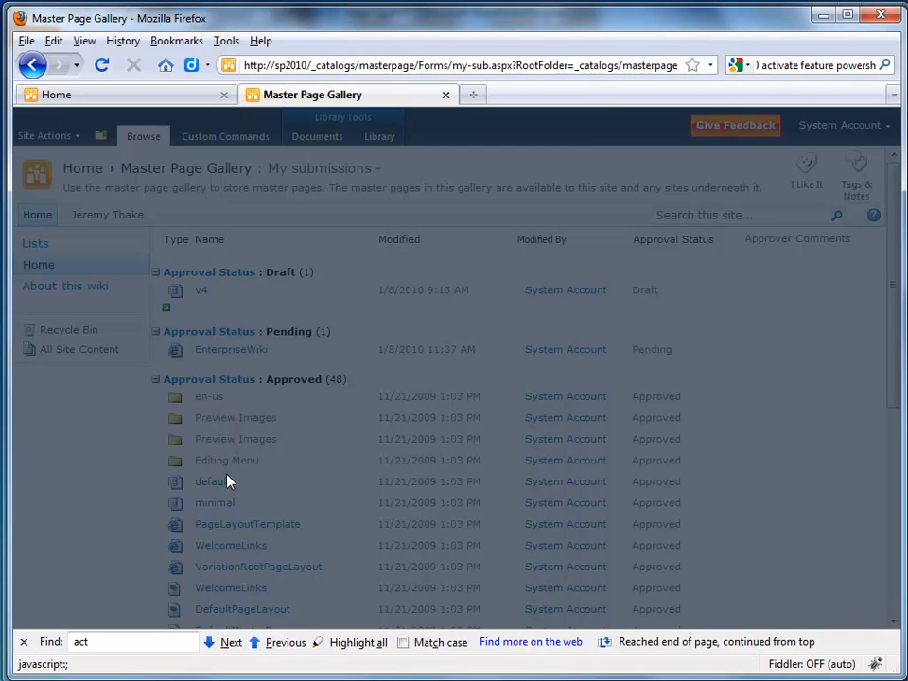
click(450, 520)
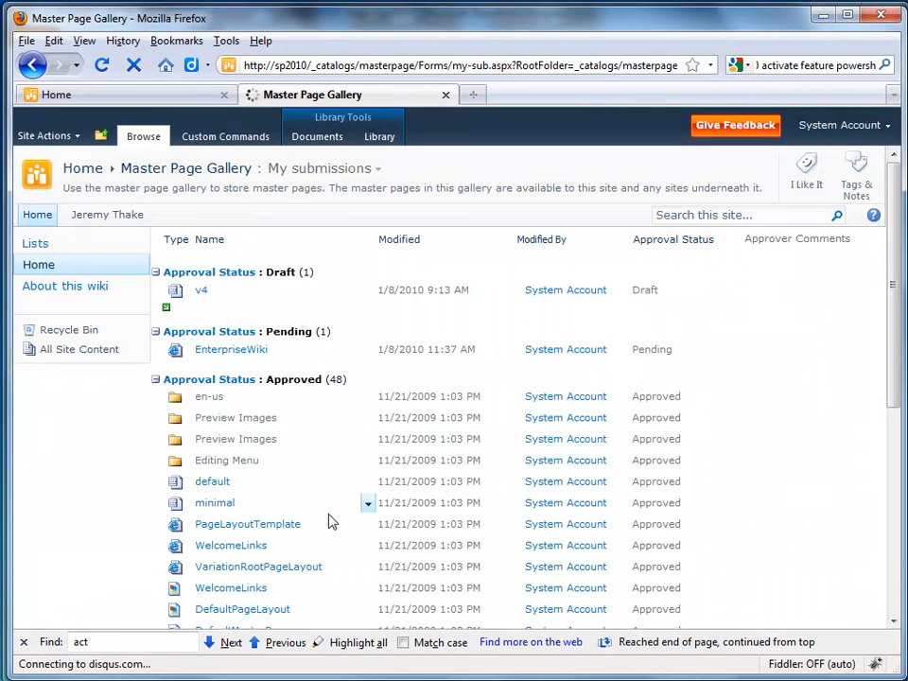
Open the site's home page and examine the note board under the wiki content, then compare it in the Chrome session
click(44, 216)
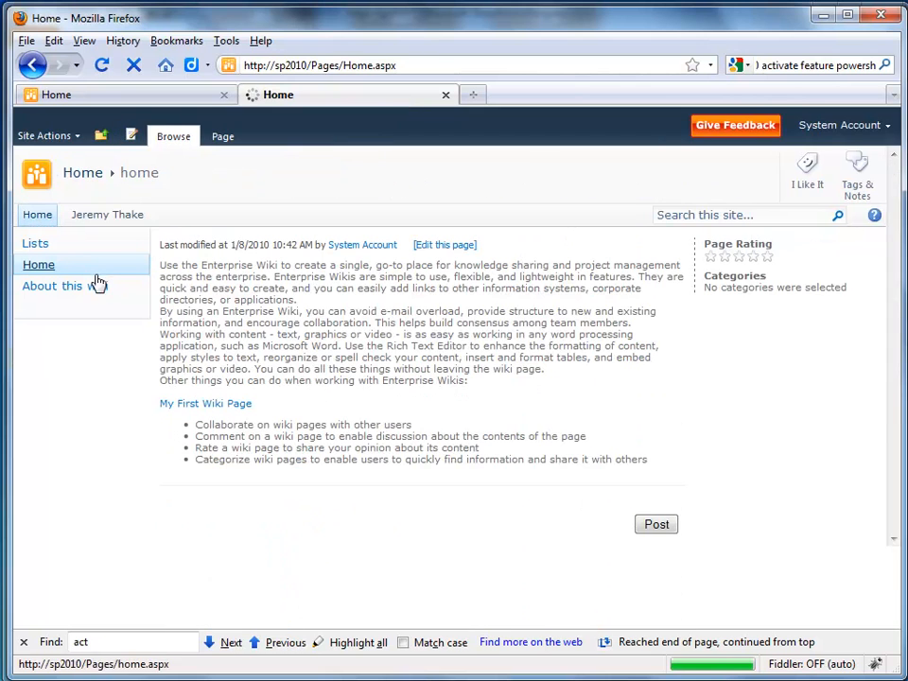
click(839, 126)
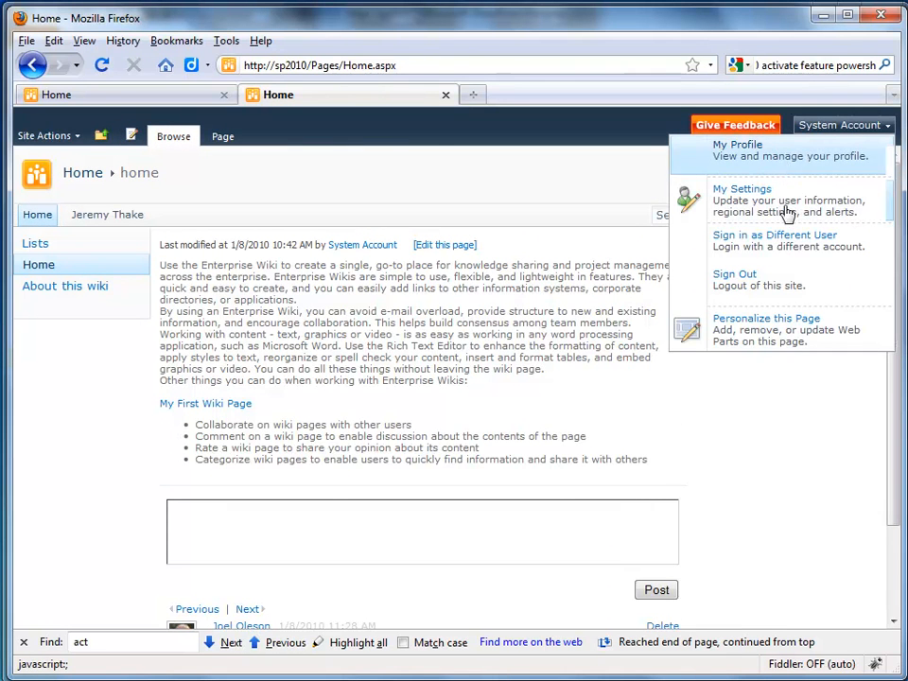
click(464, 181)
scroll(403, 425, down, 3)
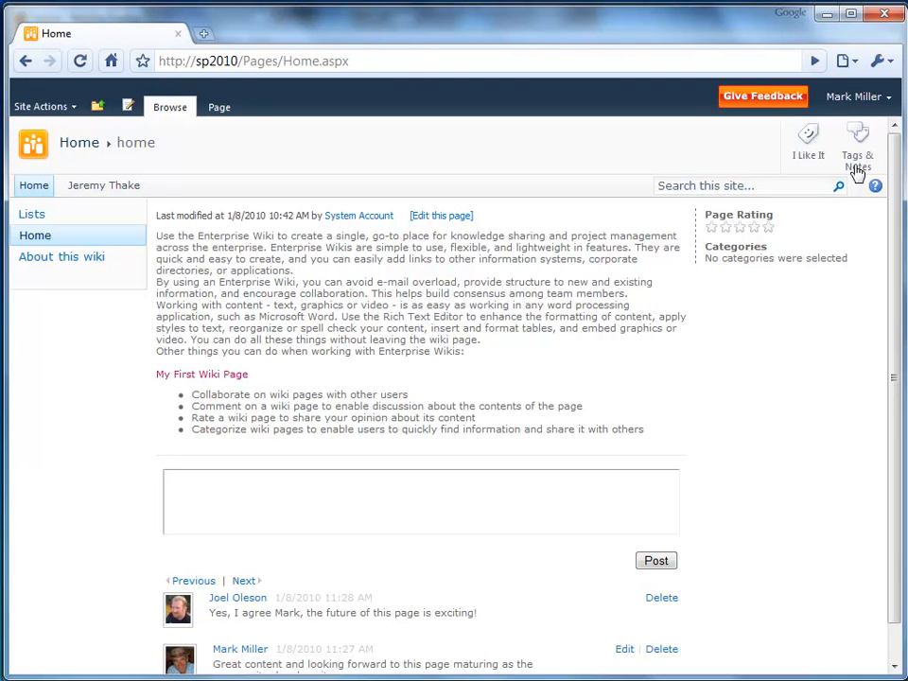
scroll(359, 426, down, 1)
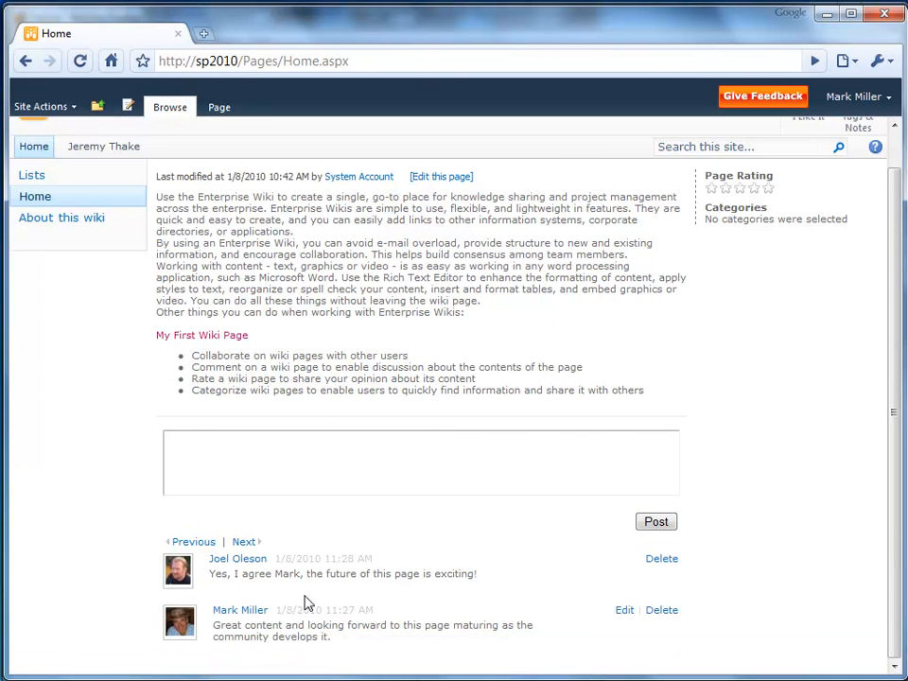
scroll(491, 482, up, 1)
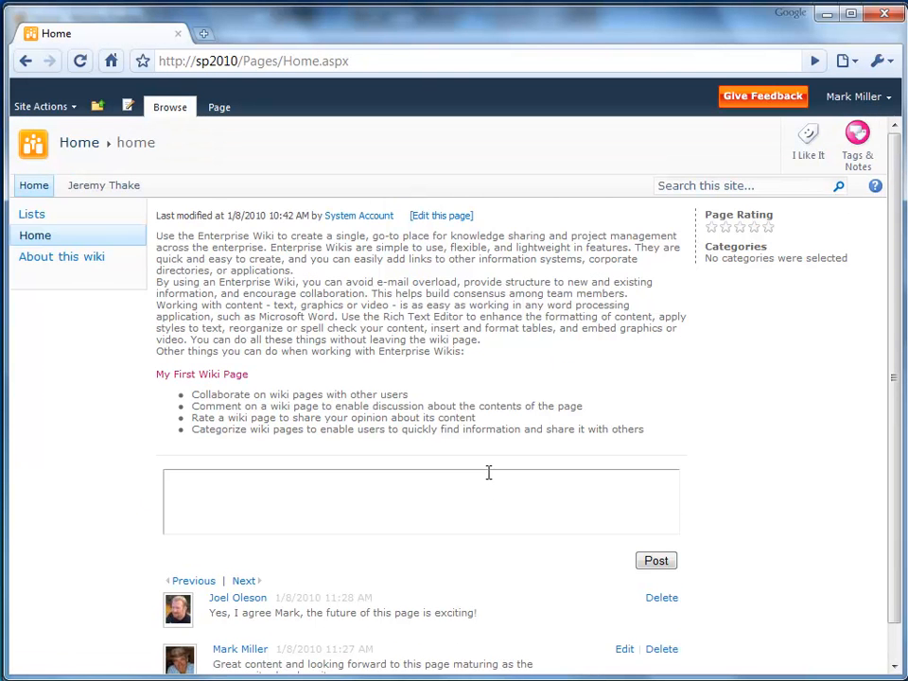
double_click(209, 368)
click(209, 375)
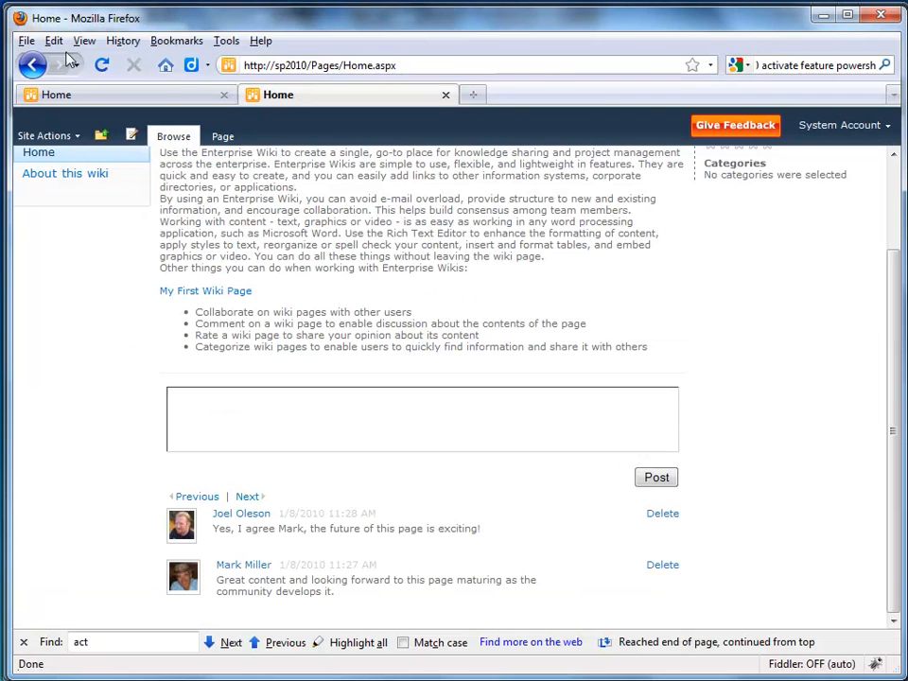
click(473, 95)
text(www)
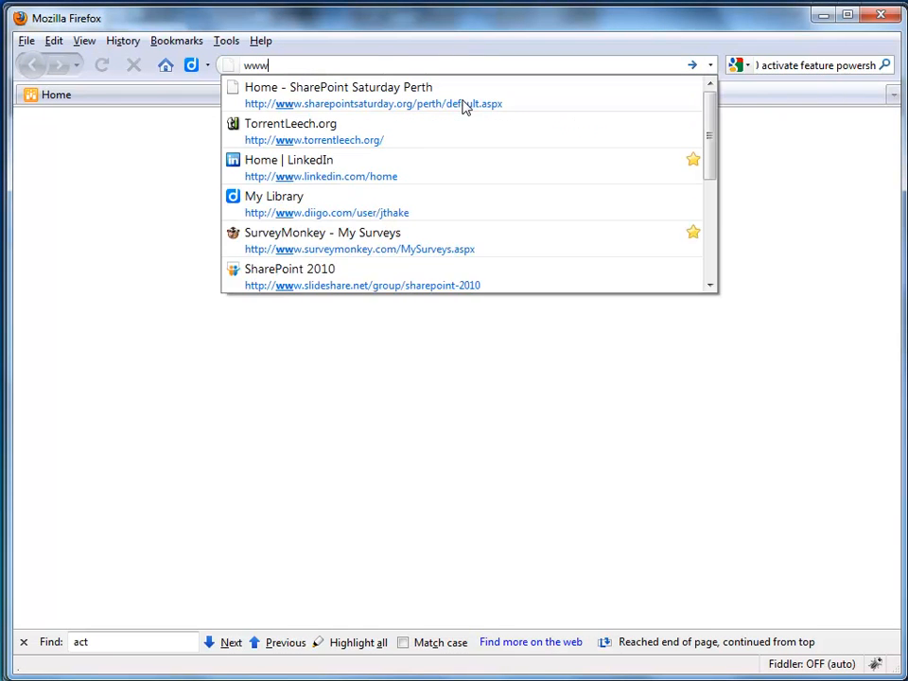
text(.sharepointdevwiki.com)
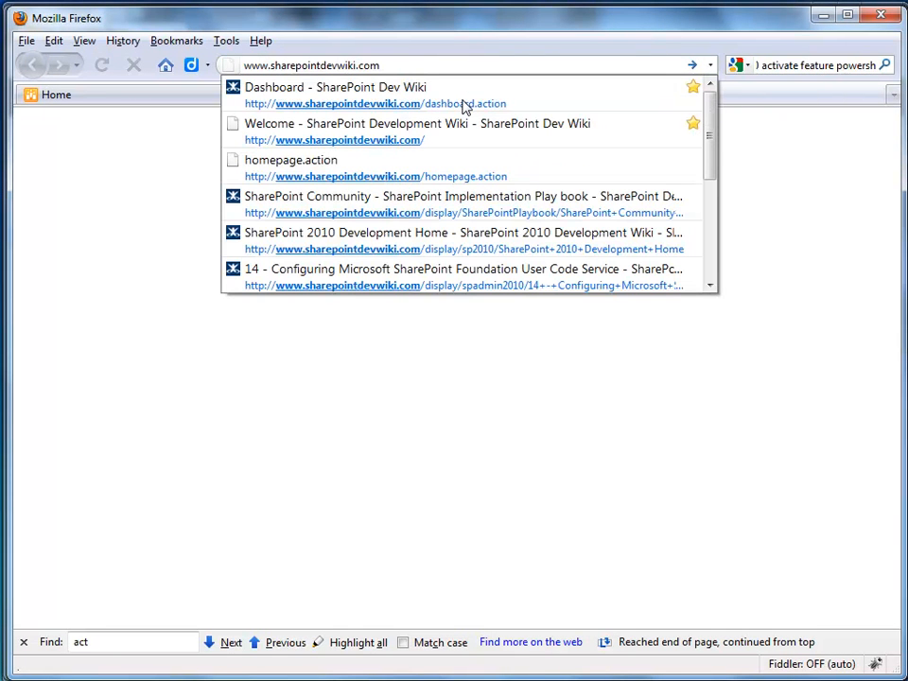
click(463, 107)
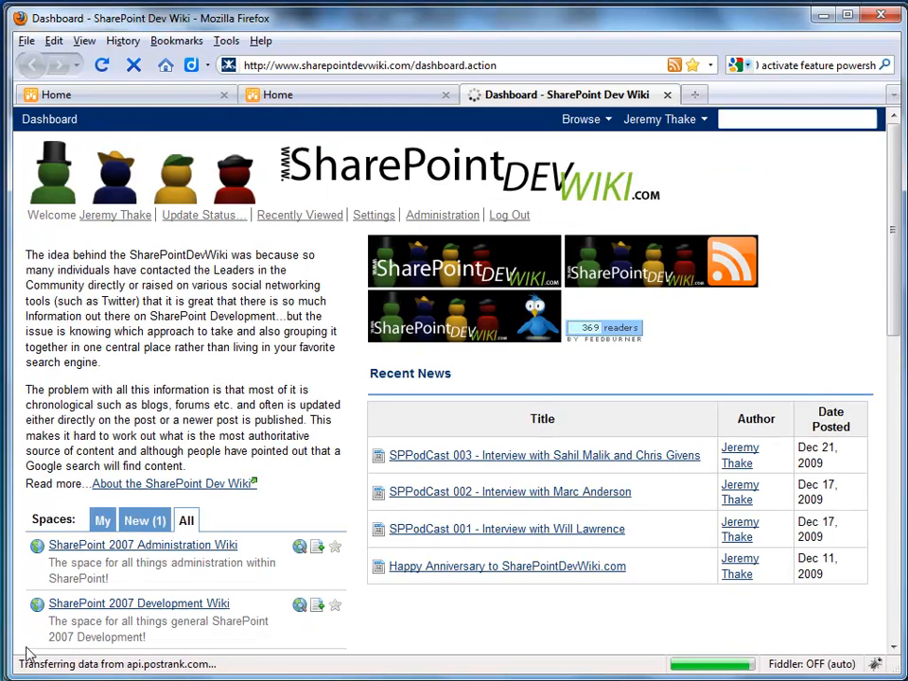
Examine the recently updated comment on Site Features vs Site Templates vs Site Definitions and its wiki page, then close it and return to Home
scroll(491, 481, down, 3)
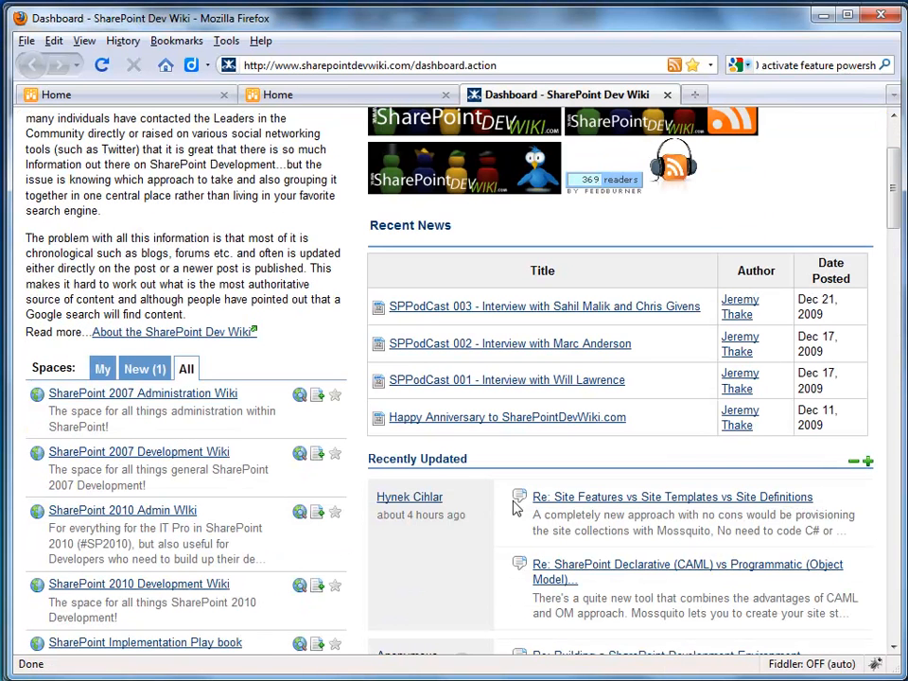
click(592, 495)
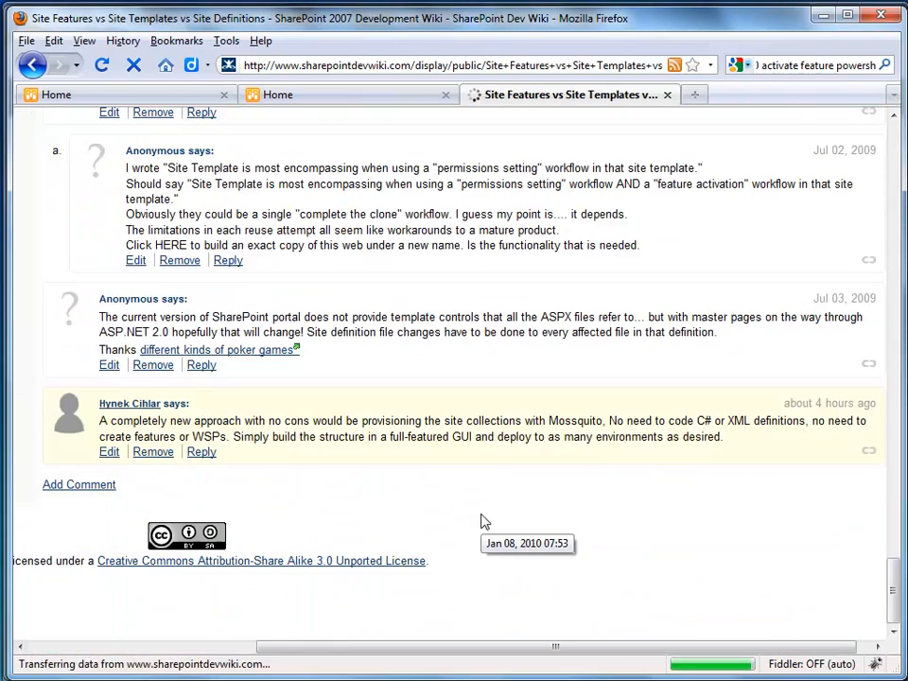
drag(892, 579, 900, 145)
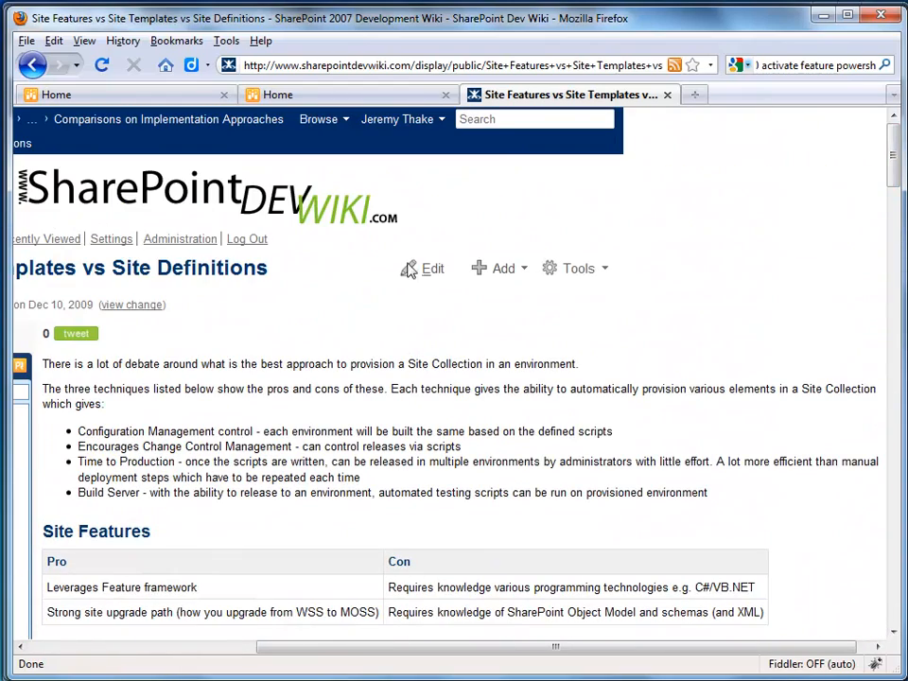
click(667, 96)
scroll(506, 338, up, 2)
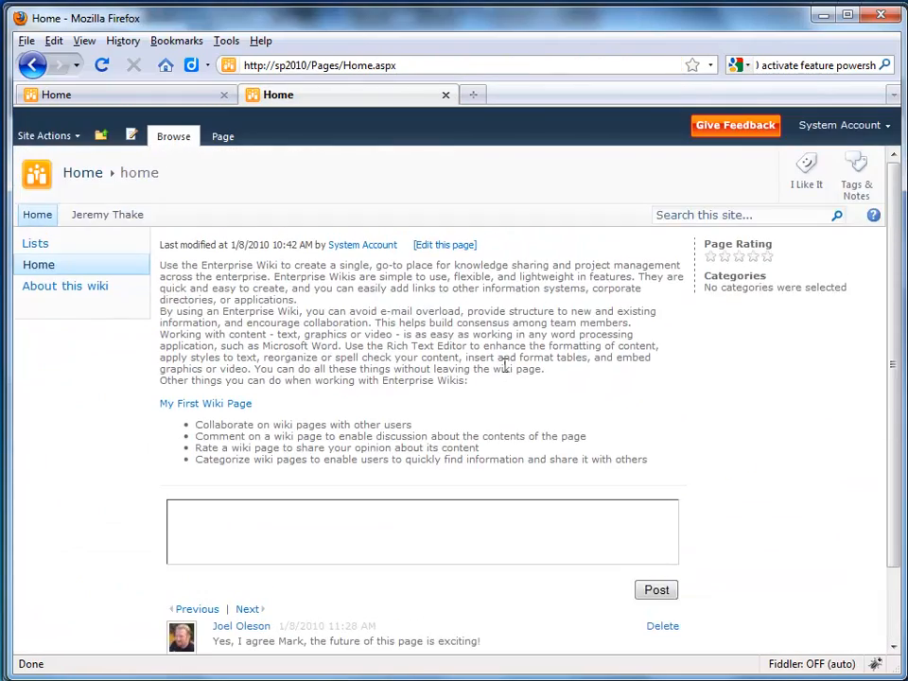